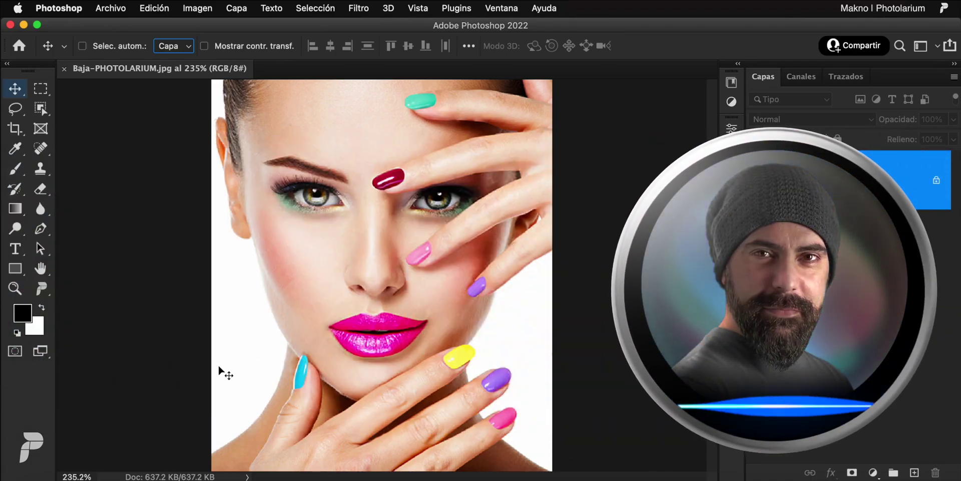
# - Check the portrait's pixel dimensions, zoom in on the left eye, then fit the image to the window
pyautogui.click(236, 475)
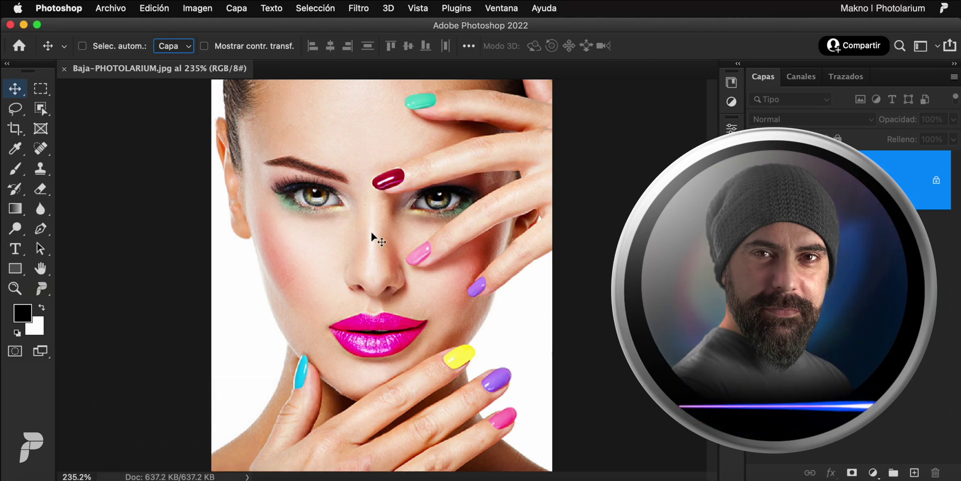
pyautogui.press('z')
pyautogui.moveTo(341, 206); pyautogui.dragTo(413, 253)
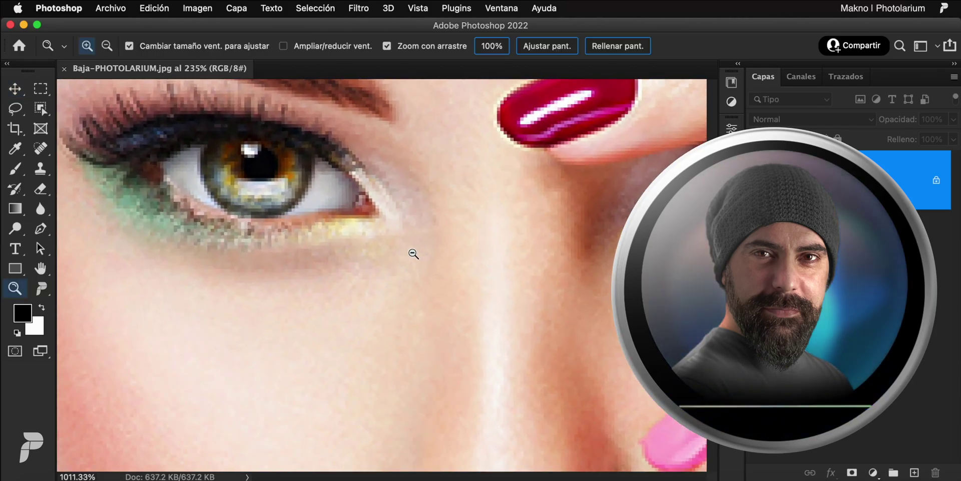
pyautogui.press('v')
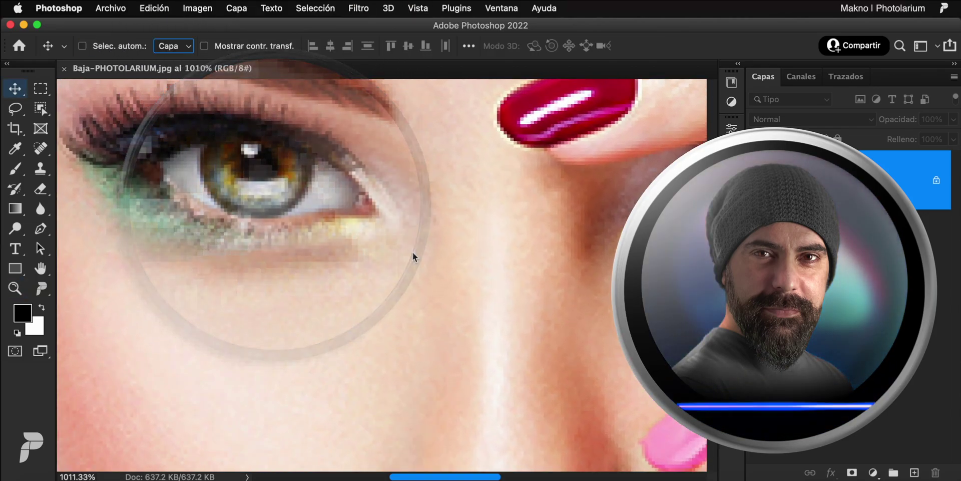
pyautogui.hotkey('ctrl', '0')
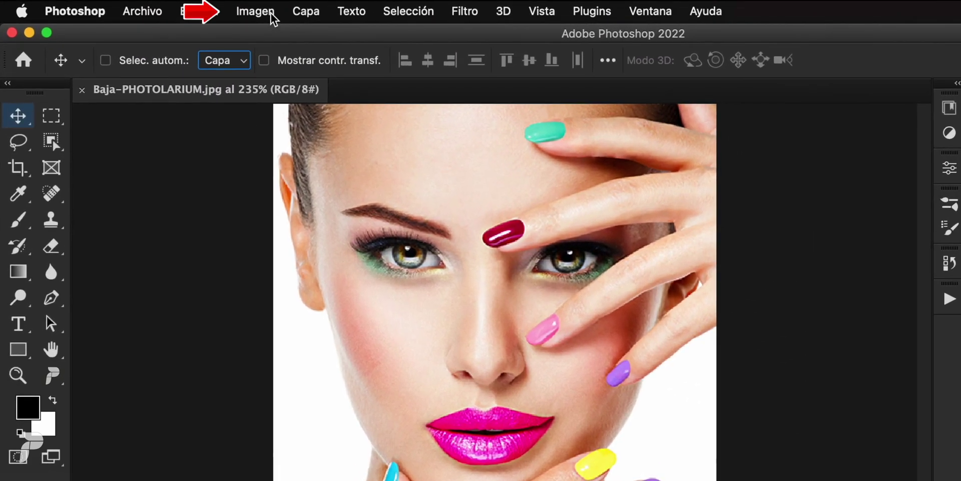
# - In Image Size, enter a height of 3000 and frame the preview on the eye at 66.7%
pyautogui.click(210, 11)
pyautogui.click(393, 141)
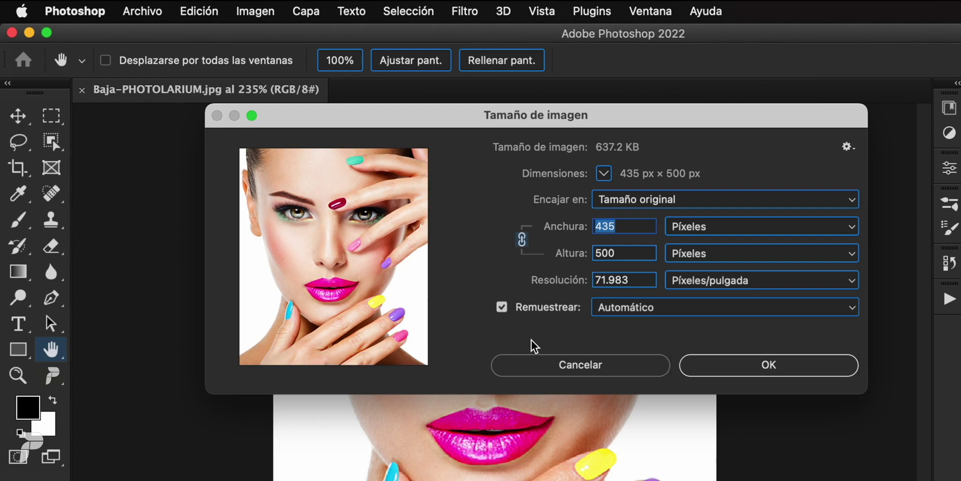
pyautogui.click(627, 253)
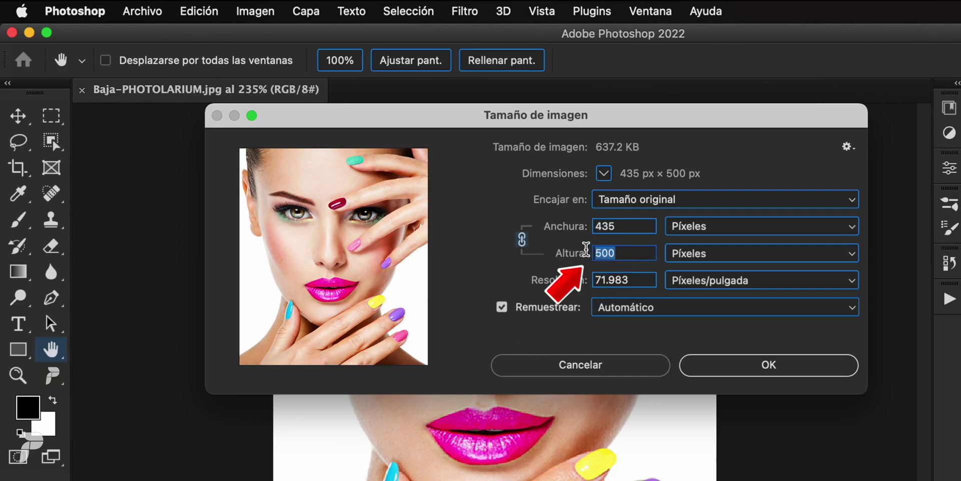
pyautogui.write('3000')
pyautogui.moveTo(393, 202)
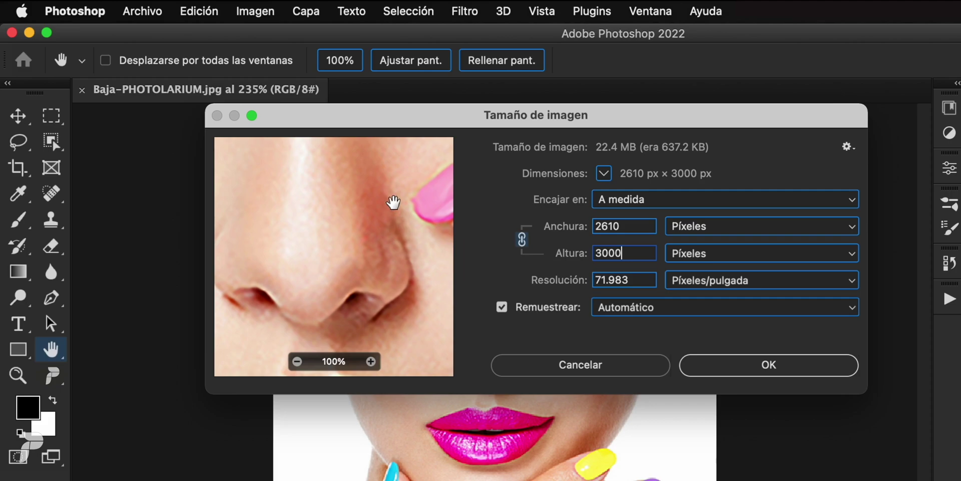
pyautogui.moveTo(396, 167)
pyautogui.mouseDown()
pyautogui.moveTo(286, 305)
pyautogui.moveTo(314, 266)
pyautogui.mouseUp()
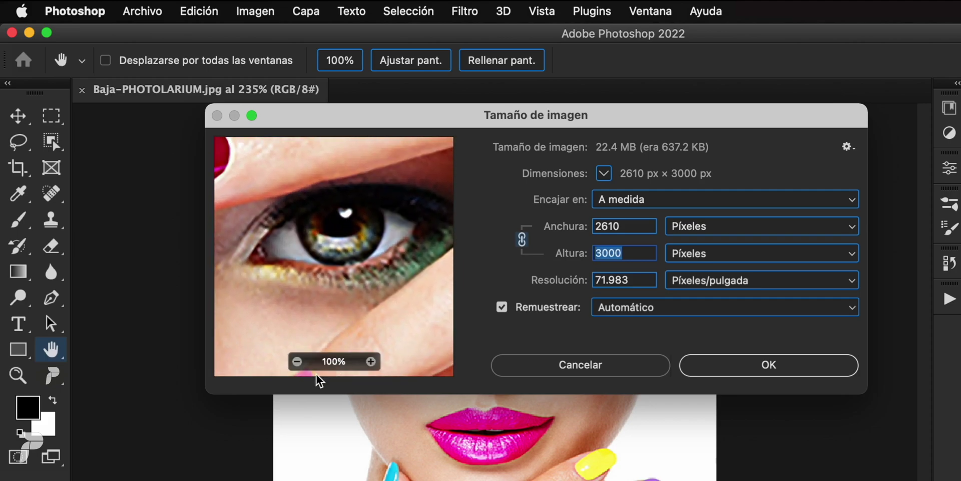
pyautogui.click(298, 361)
pyautogui.moveTo(381, 256); pyautogui.dragTo(377, 259)
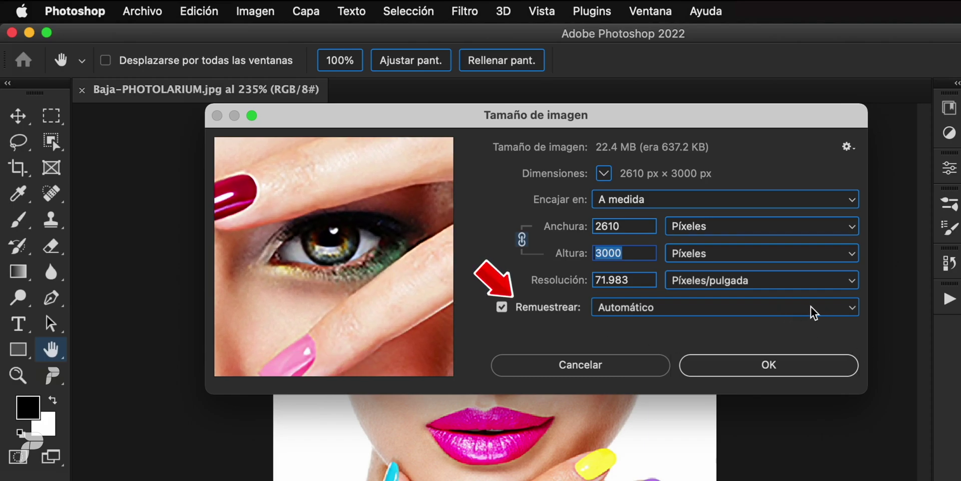
# - Compare Conservar detalles (ampliación) and Bicúbica más suavizada resampling, then cancel the resize
pyautogui.click(828, 309)
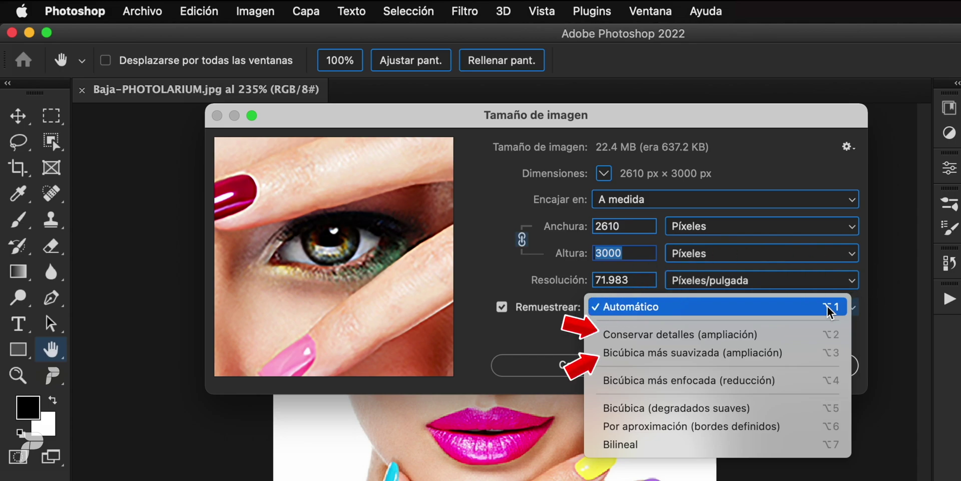
pyautogui.click(814, 334)
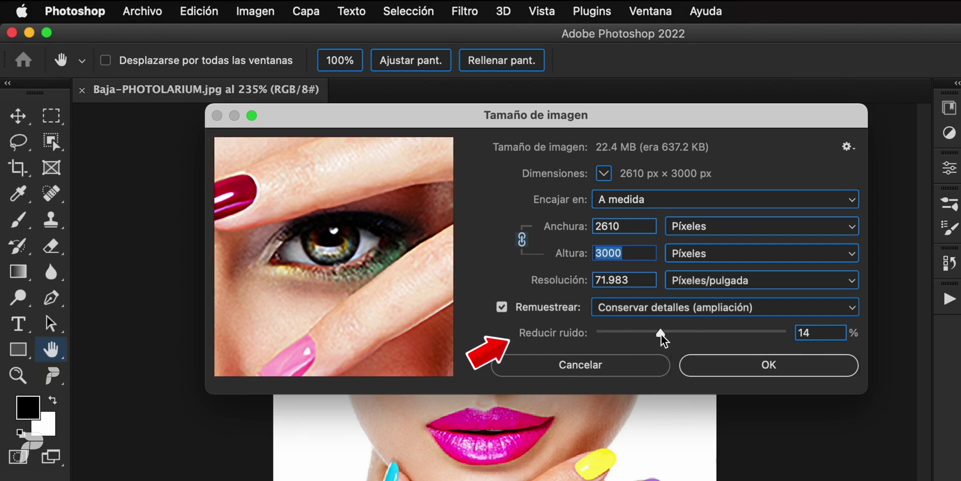
pyautogui.click(686, 336)
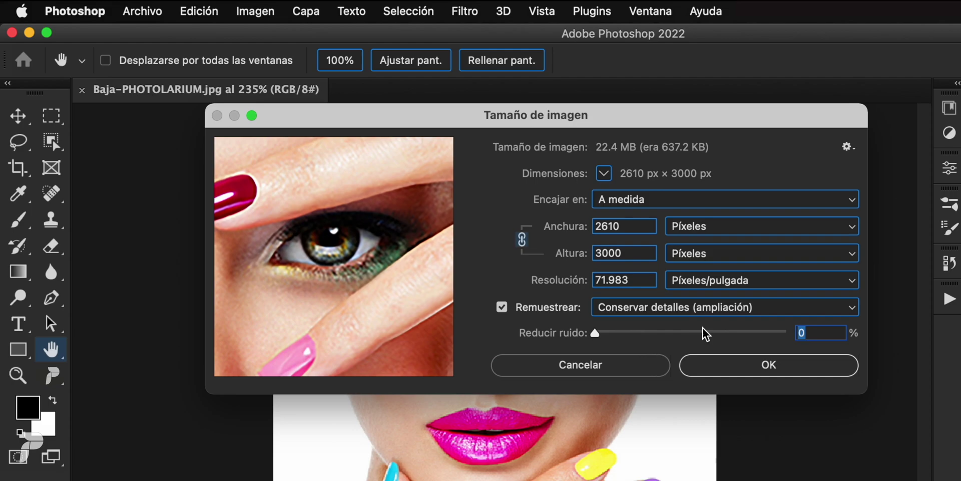
pyautogui.click(851, 307)
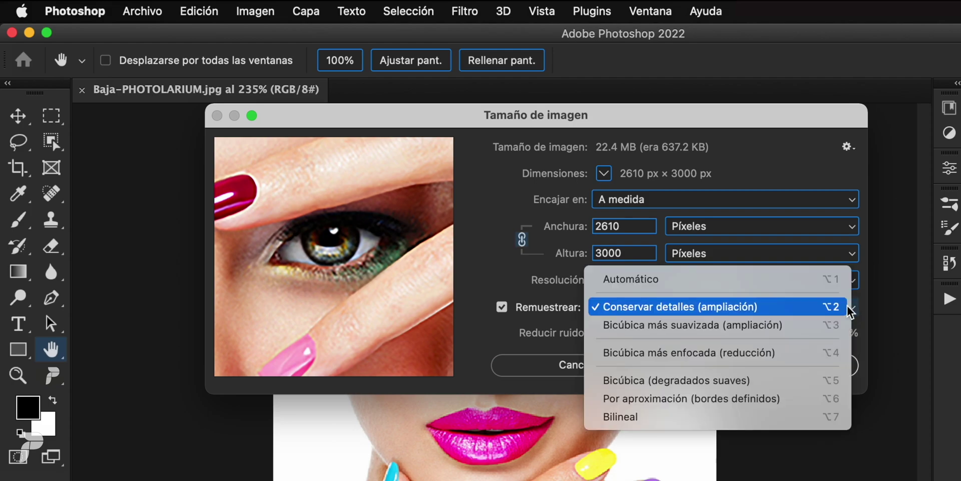
pyautogui.click(823, 326)
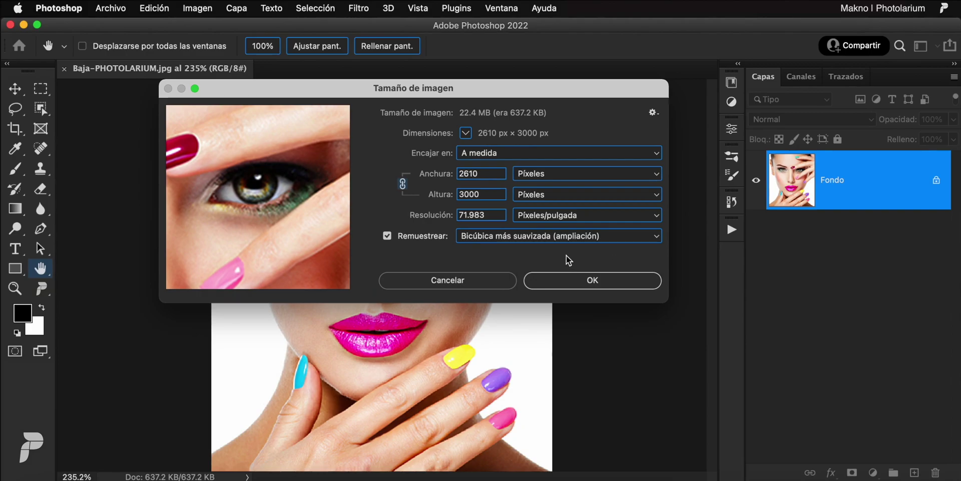
pyautogui.click(502, 286)
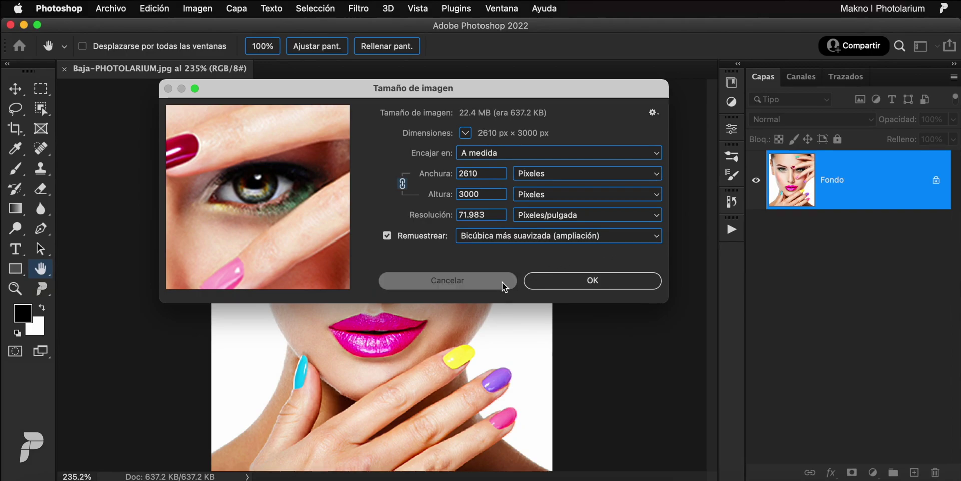
# - Enable 'Preserve Details 2.0 Upscale' in the Technology Previews preferences
pyautogui.click(59, 8)
pyautogui.moveTo(61, 58)
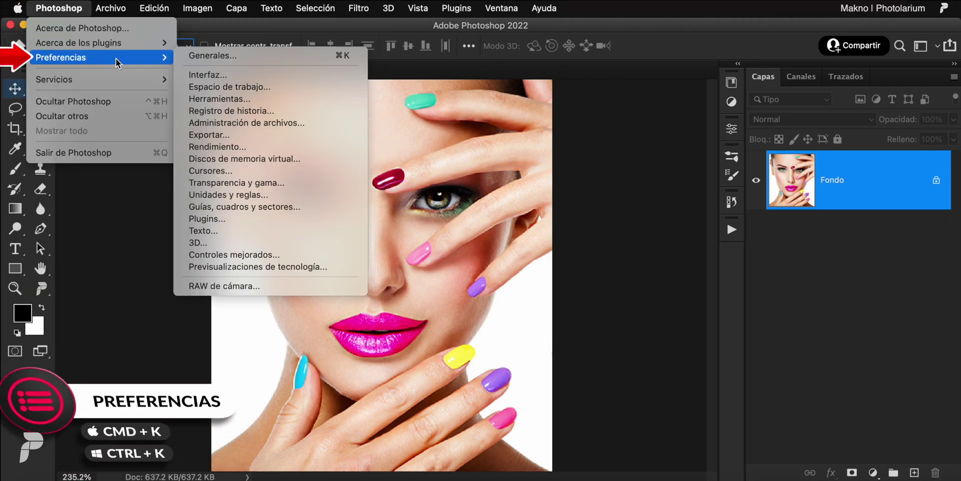
pyautogui.click(332, 266)
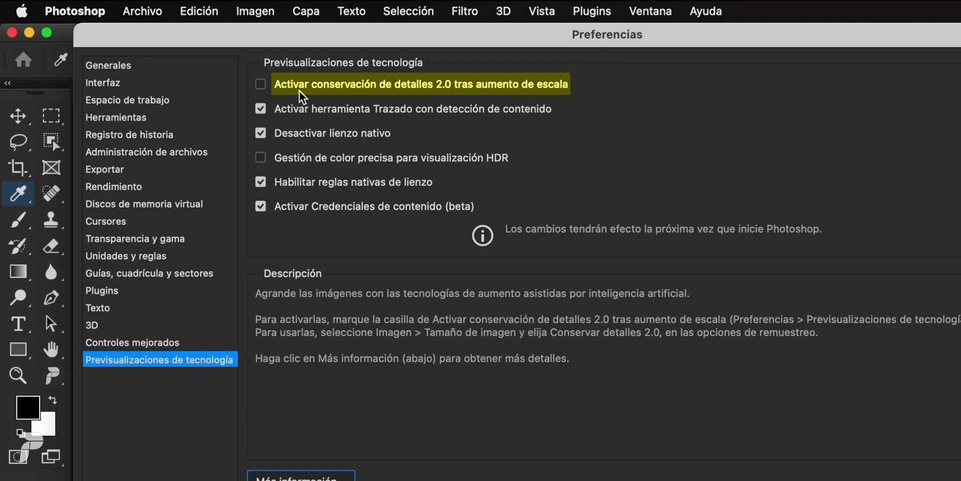
pyautogui.click(260, 84)
pyautogui.click(866, 86)
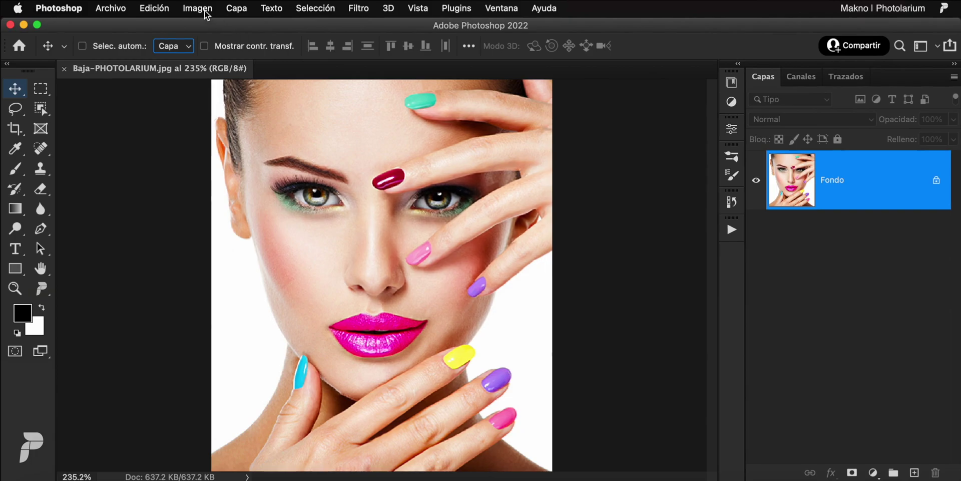
# - Reopen Image Size with height 3000, previewing the eye at 66.7%
pyautogui.click(198, 8)
pyautogui.click(292, 111)
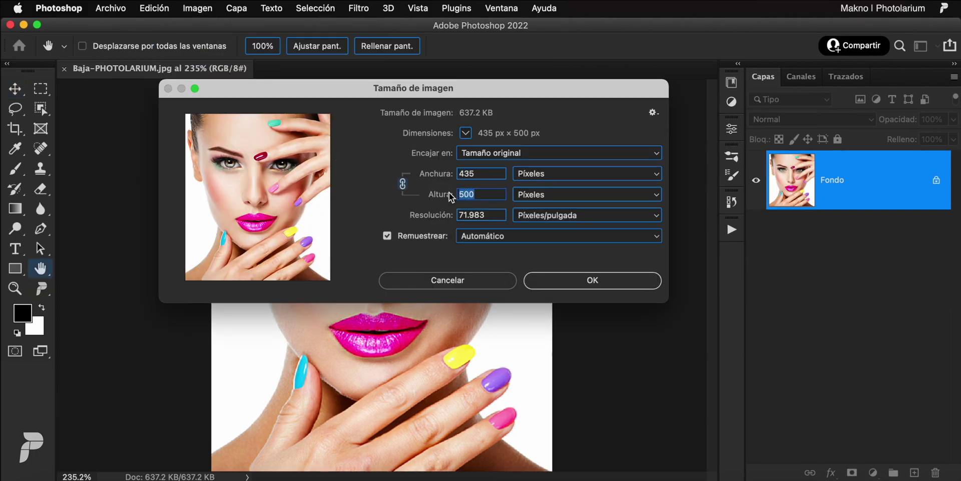
pyautogui.write('3000')
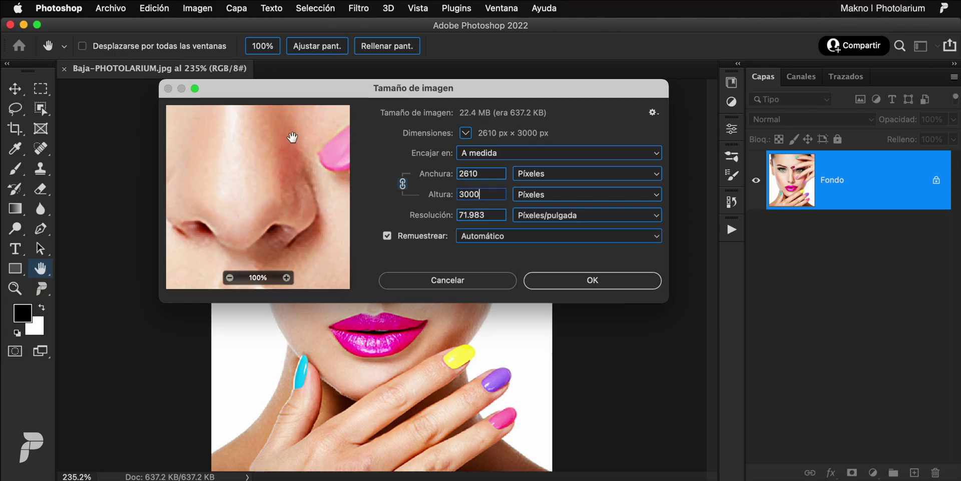
pyautogui.moveTo(290, 136); pyautogui.dragTo(233, 222)
pyautogui.click(229, 278)
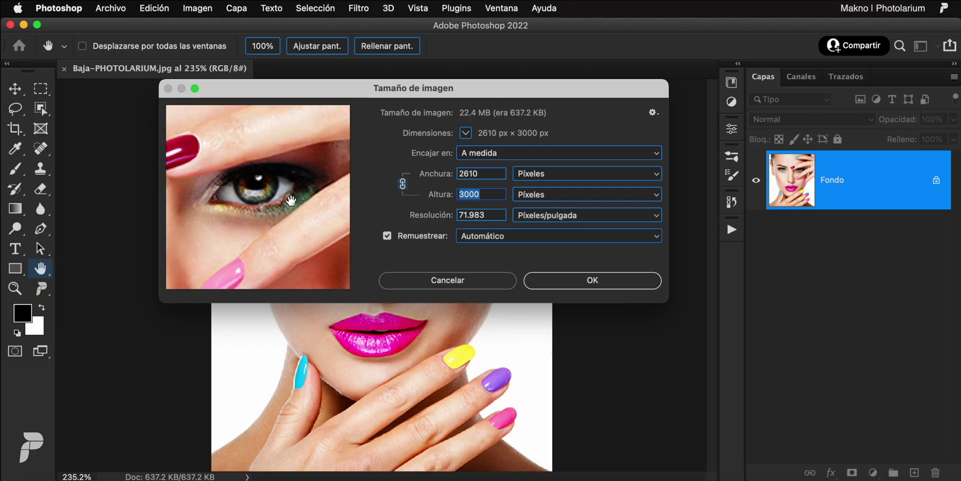
# - Try the Conservar detalles 2.0, Conservar detalles (ampliación) and Bicúbica más suavizada resampling methods
pyautogui.click(656, 239)
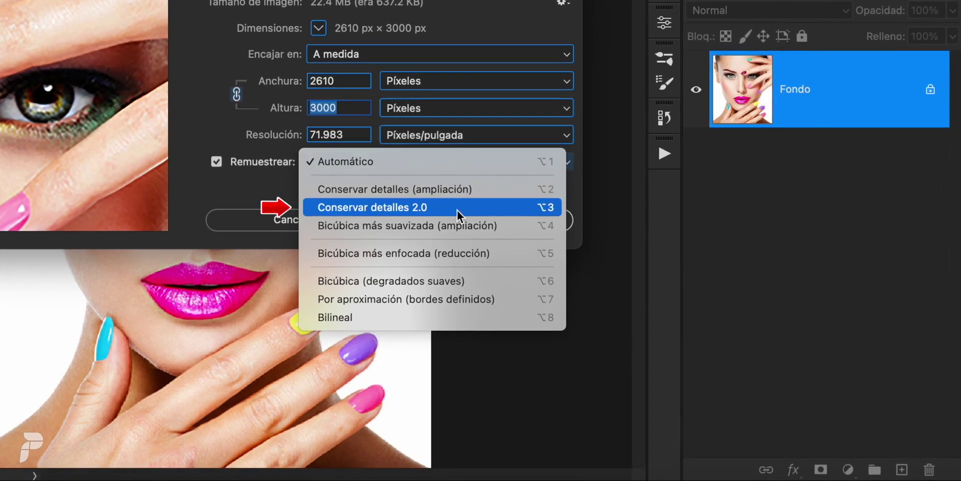
pyautogui.click(468, 208)
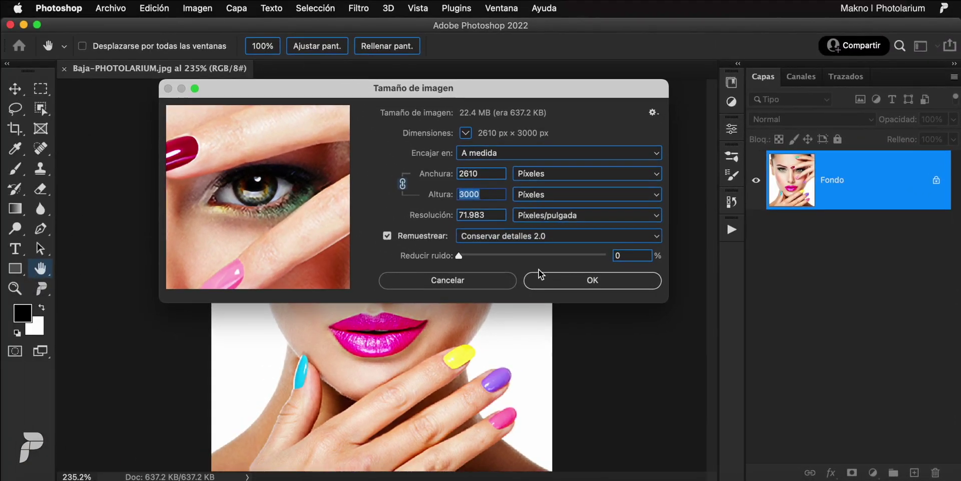
pyautogui.click(646, 236)
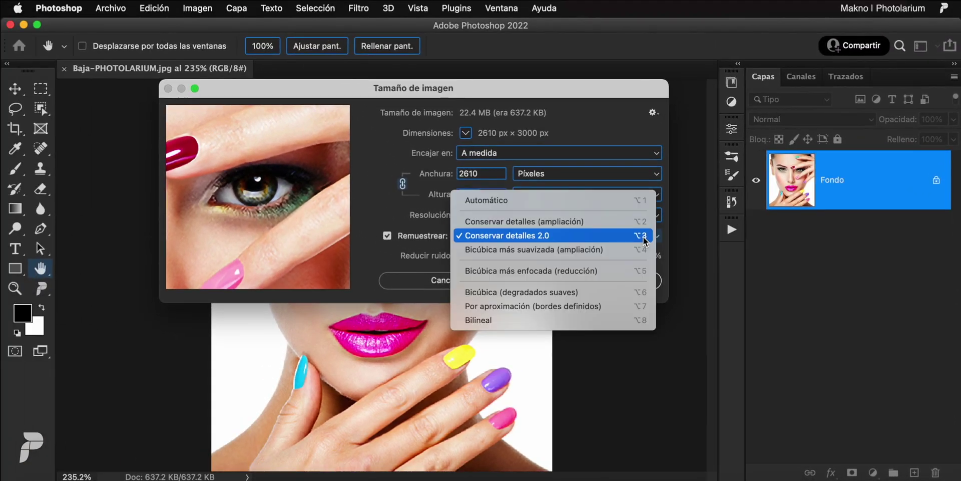
pyautogui.click(623, 221)
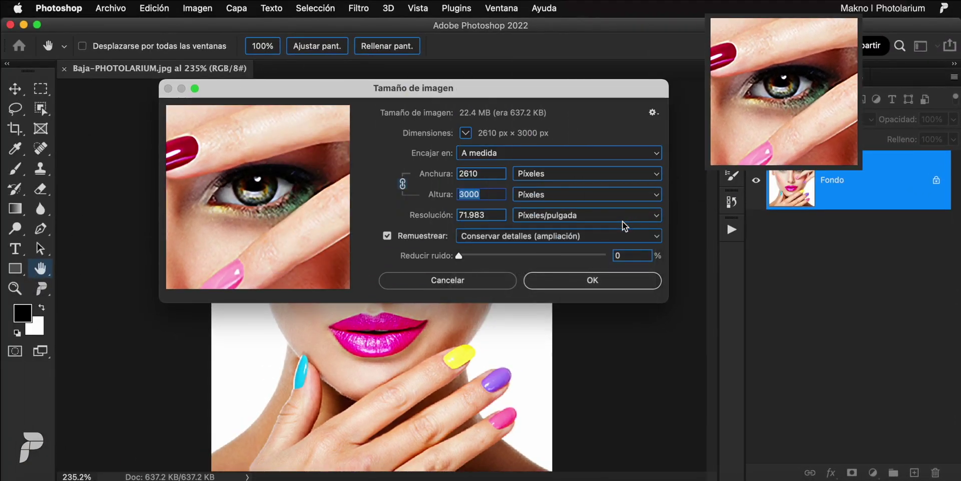
pyautogui.click(640, 241)
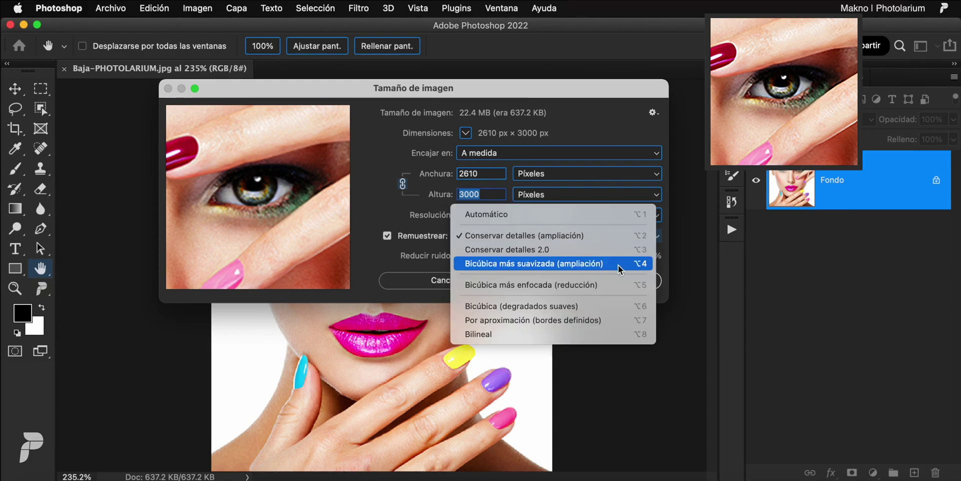
pyautogui.click(618, 266)
# - Choose Conservar detalles 2.0, lower noise reduction to 7%, and apply the 2610×3000 resize
pyautogui.click(633, 235)
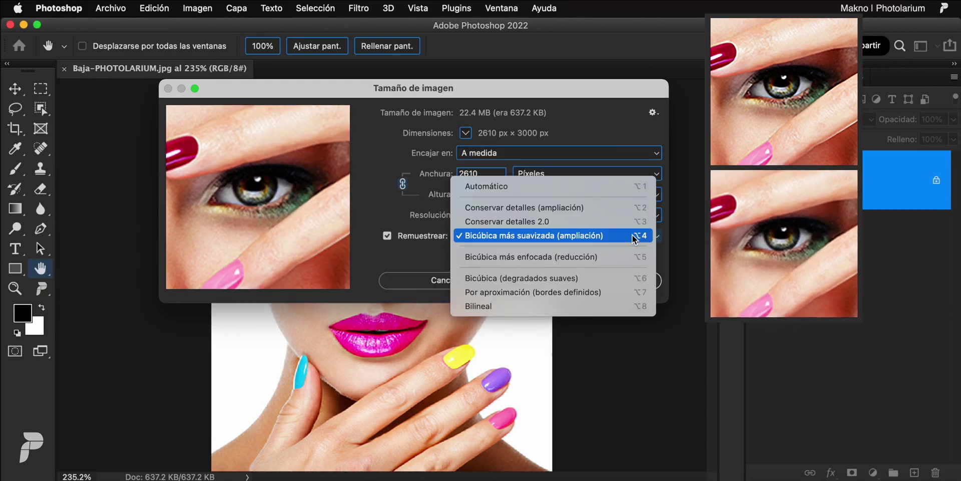
pyautogui.click(624, 223)
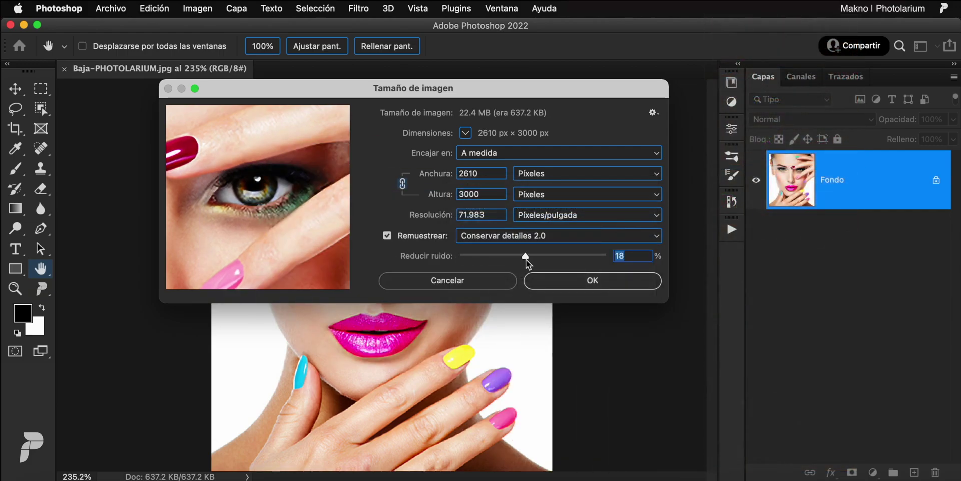
pyautogui.moveTo(503, 257); pyautogui.dragTo(500, 256)
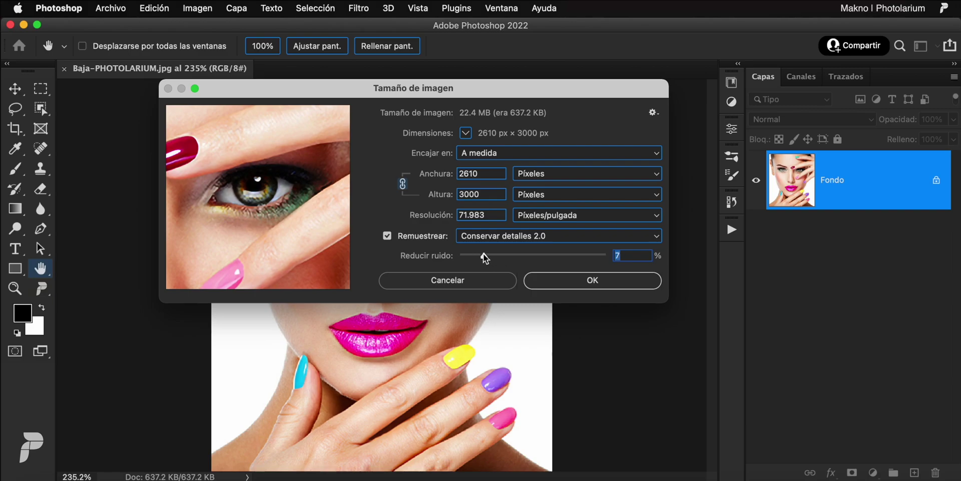
pyautogui.click(590, 281)
pyautogui.press('v')
pyautogui.press('super+0')
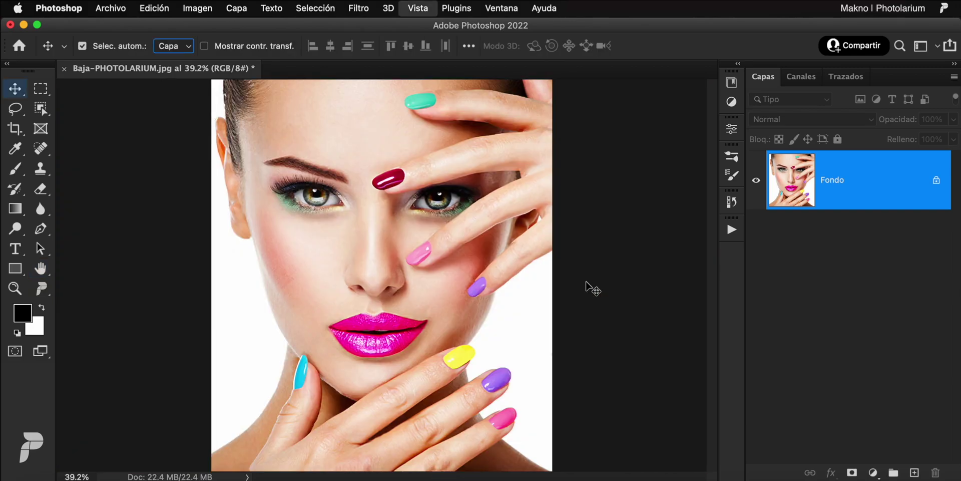
pyautogui.press('z')
pyautogui.moveTo(436, 195); pyautogui.dragTo(509, 235)
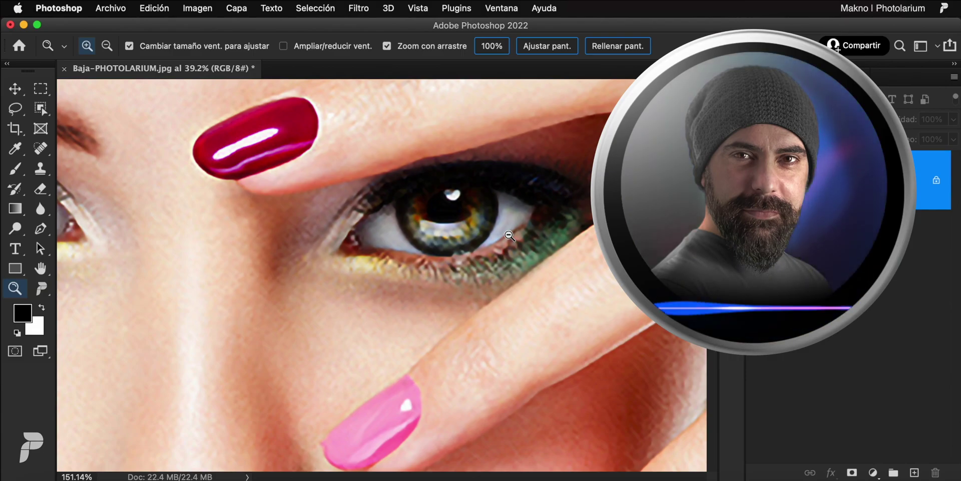
pyautogui.moveTo(509, 235); pyautogui.dragTo(474, 226)
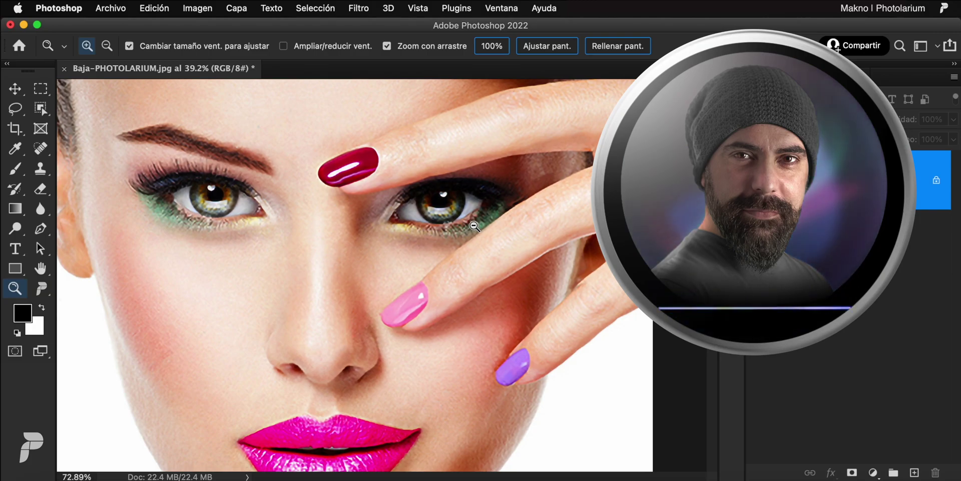
pyautogui.press('v')
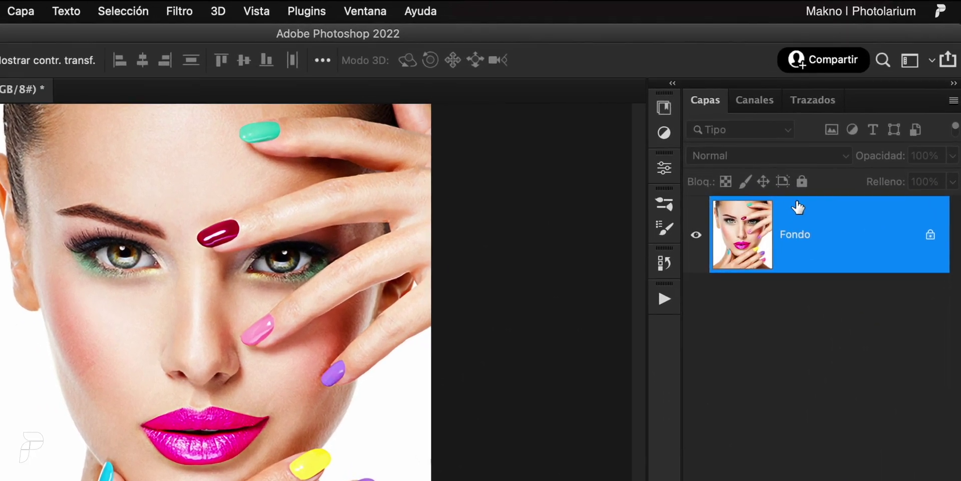
# - Convert the Fondo background layer into a smart object, which becomes Capa 0
pyautogui.rightClick(833, 155)
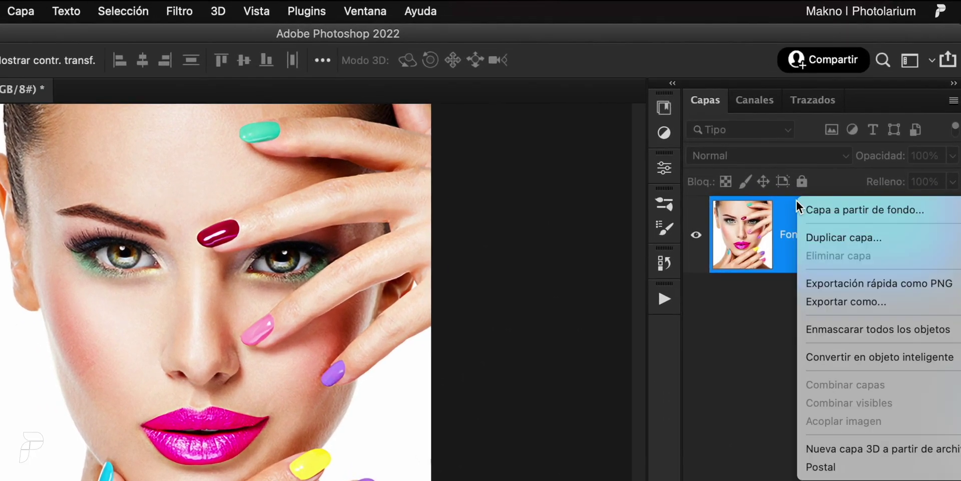
pyautogui.click(850, 356)
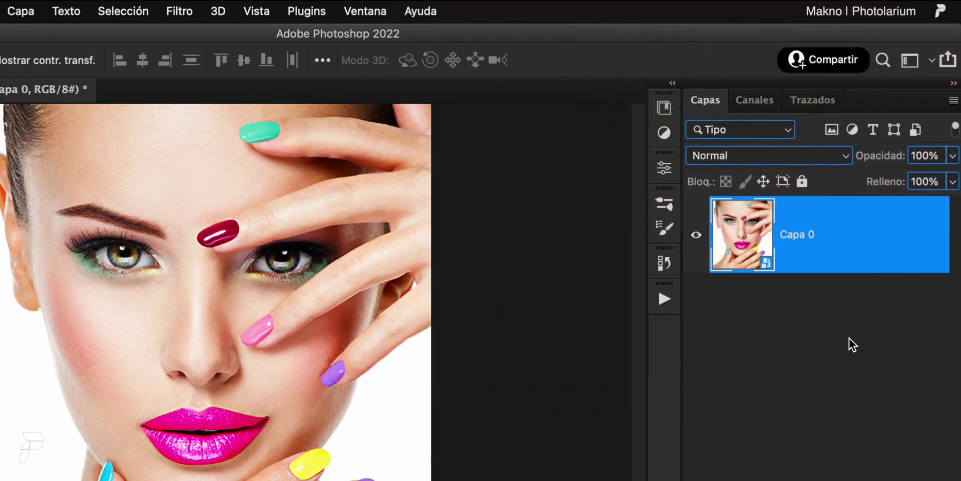
# - Rename the Capa 0 smart object layer to 'Base'
pyautogui.doubleClick(811, 235)
pyautogui.write('Bas')
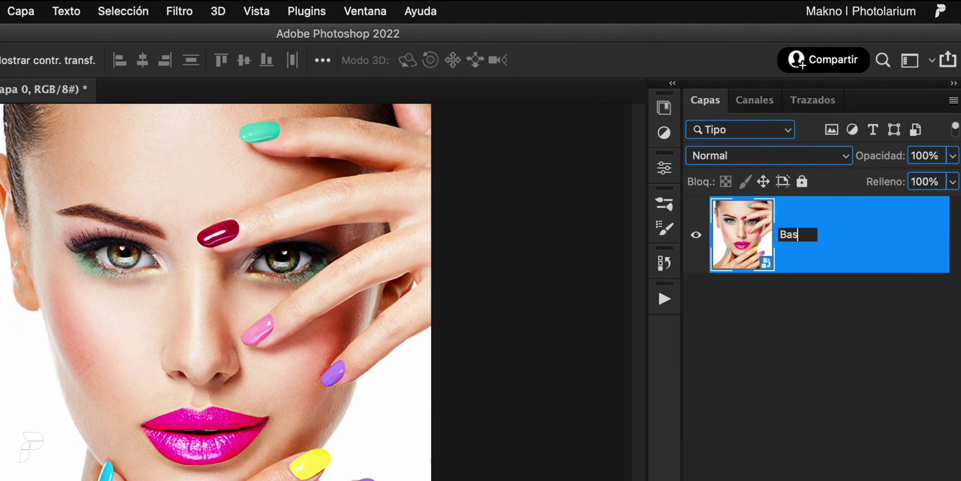
pyautogui.write('e')
pyautogui.press('Return')
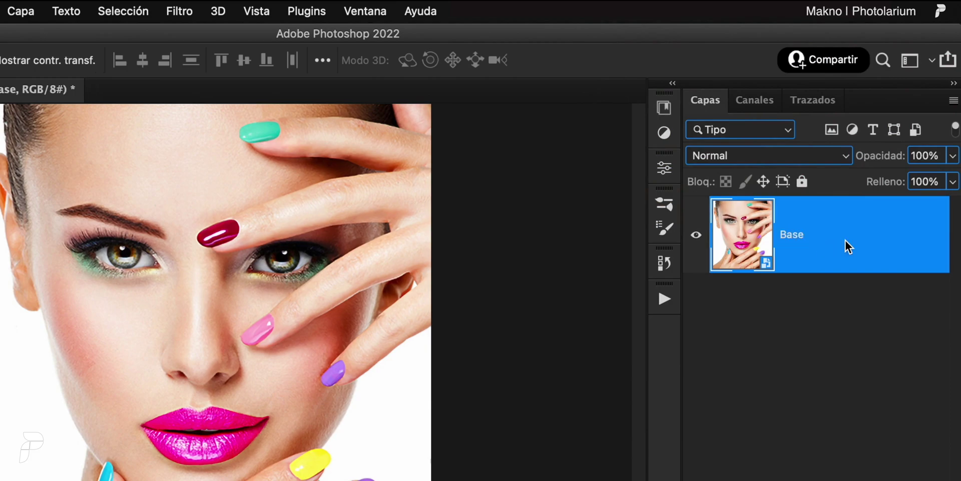
pyautogui.click(175, 13)
# - Open Camera Raw on Base, show the eyes side by side before/after, and expand Detalle
pyautogui.click(264, 142)
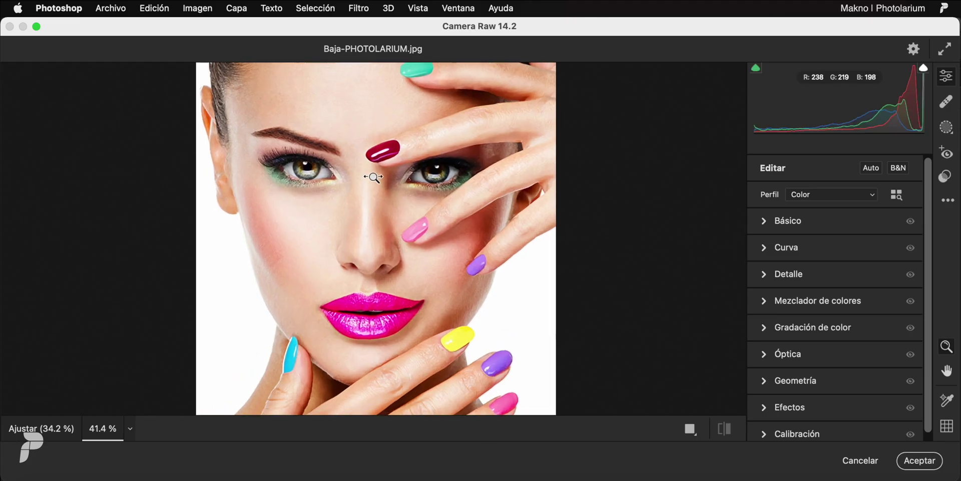
pyautogui.moveTo(363, 175); pyautogui.dragTo(406, 187)
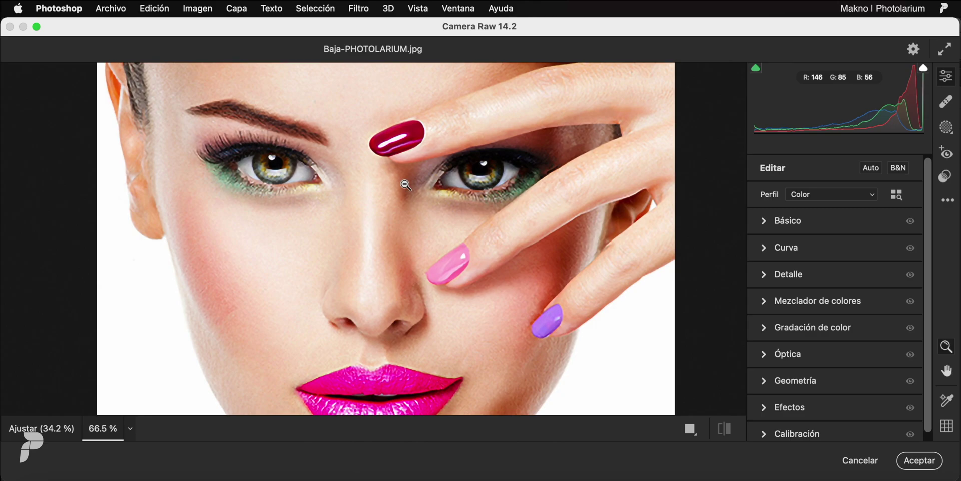
pyautogui.click(693, 431)
pyautogui.moveTo(646, 262); pyautogui.dragTo(625, 272)
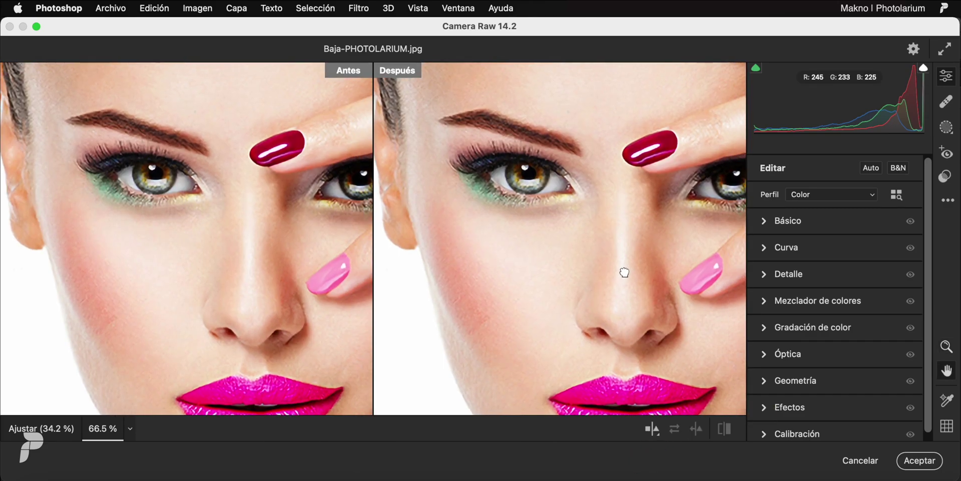
pyautogui.scroll(2, 621, 263)
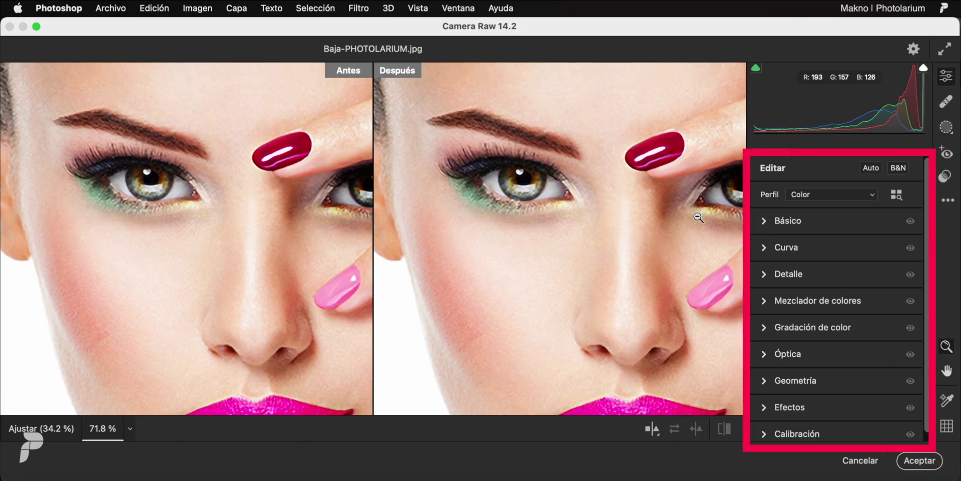
pyautogui.click(764, 274)
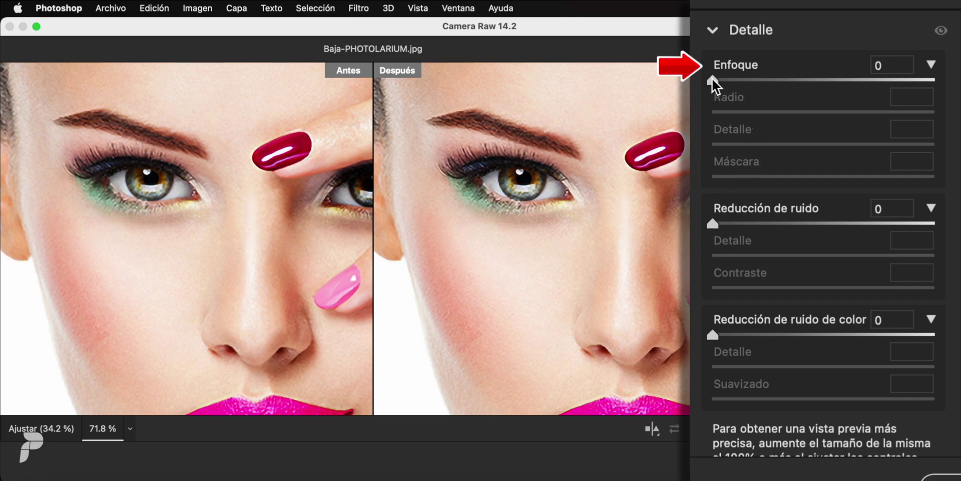
# - Set sharpening to 89 with radius 2.0, detail 74, mask about 34, and add noise reduction
pyautogui.moveTo(712, 78); pyautogui.dragTo(873, 82)
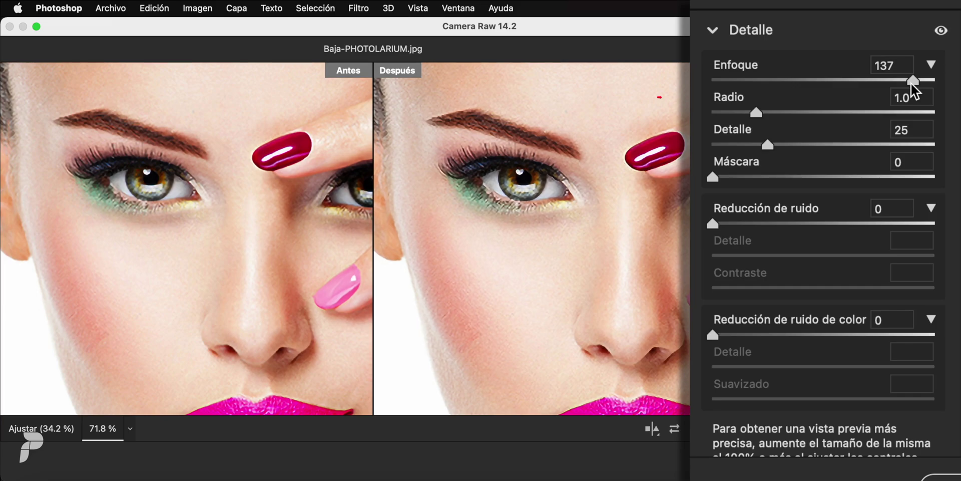
pyautogui.moveTo(756, 111); pyautogui.dragTo(843, 120)
pyautogui.moveTo(767, 144); pyautogui.dragTo(880, 149)
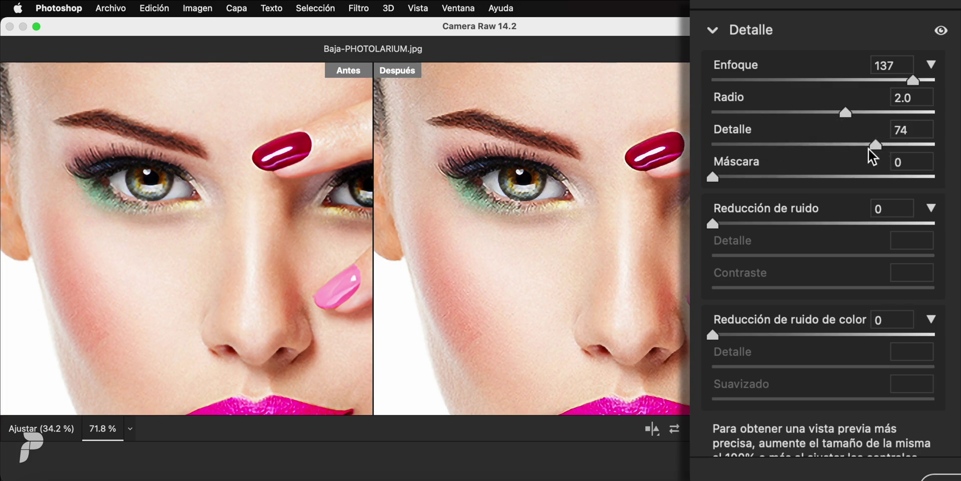
pyautogui.moveTo(713, 177); pyautogui.dragTo(784, 177)
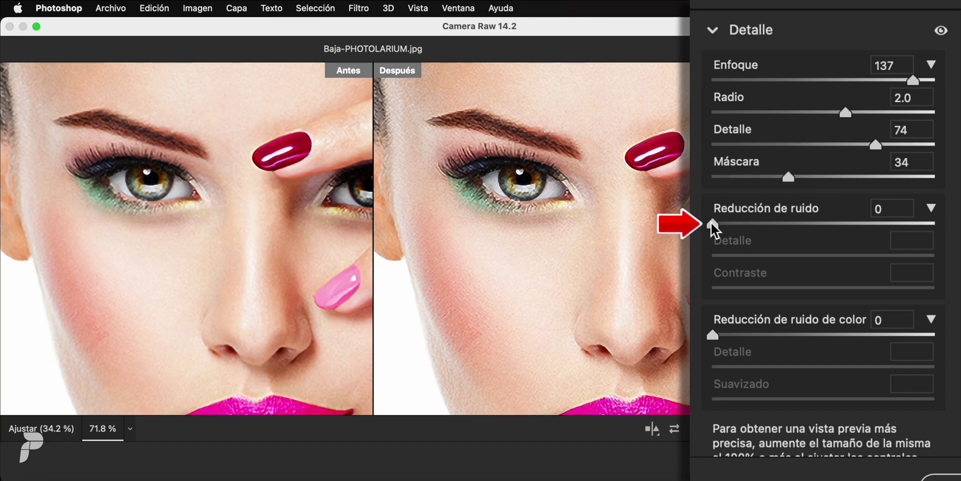
pyautogui.moveTo(711, 223); pyautogui.dragTo(852, 226)
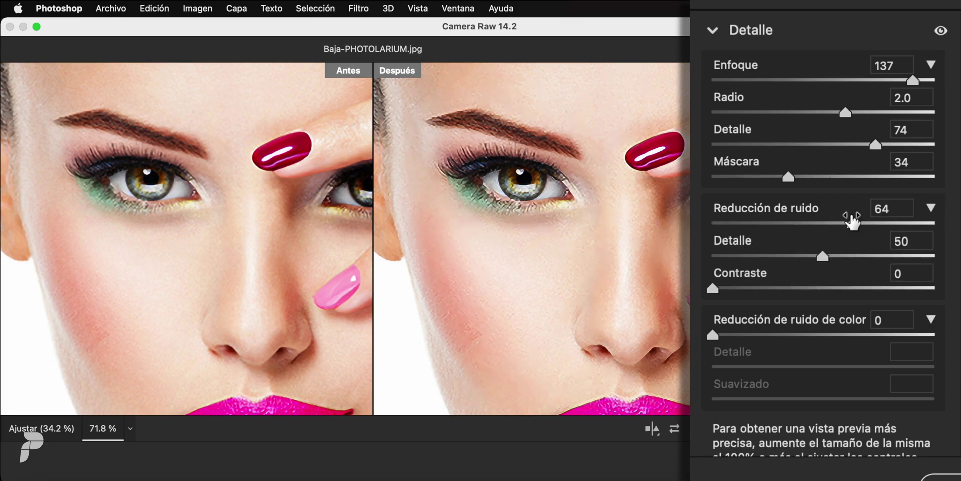
pyautogui.moveTo(909, 77); pyautogui.dragTo(890, 78)
pyautogui.moveTo(874, 78)
pyautogui.mouseDown()
pyautogui.moveTo(783, 76)
pyautogui.moveTo(852, 80)
pyautogui.moveTo(843, 80)
pyautogui.mouseUp()
# - Raise noise-reduction detail and contrast, set colour noise 53 with smoothness 33, and collapse Detalle
pyautogui.moveTo(824, 256); pyautogui.dragTo(882, 259)
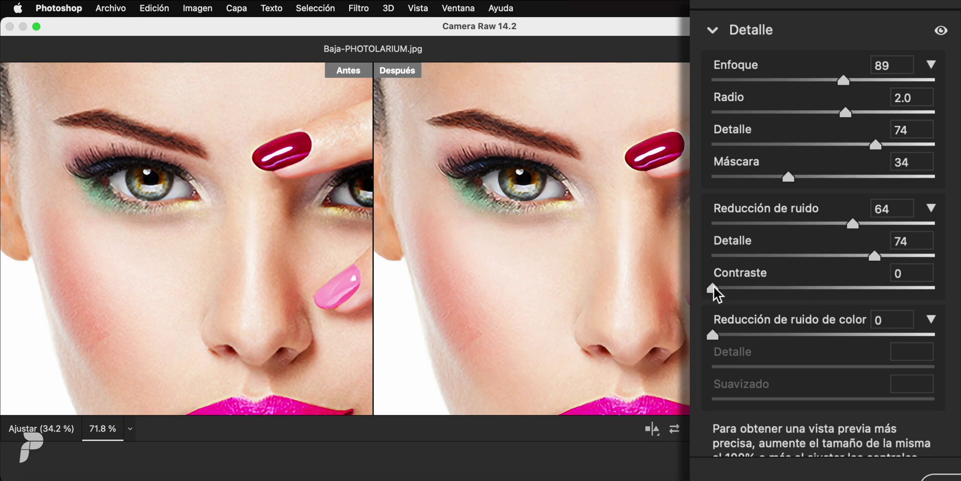
pyautogui.moveTo(712, 288); pyautogui.dragTo(797, 286)
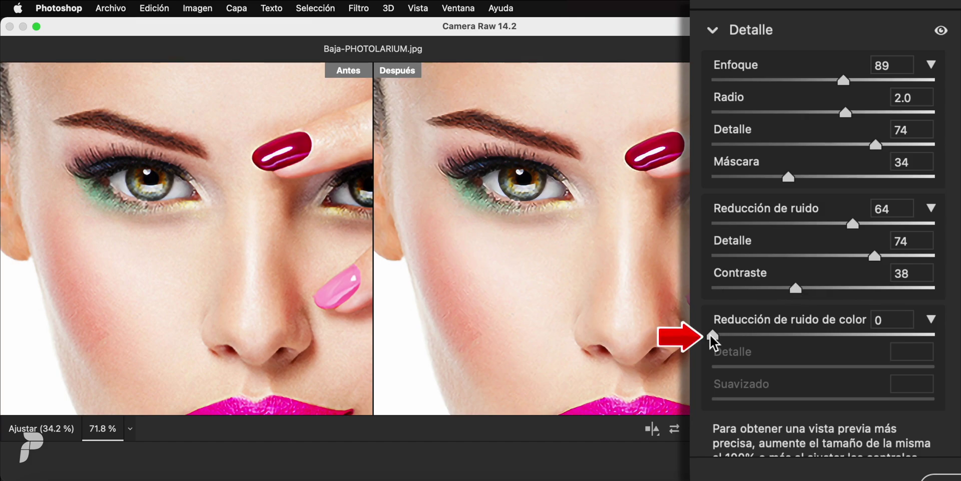
pyautogui.moveTo(711, 334)
pyautogui.mouseDown()
pyautogui.moveTo(829, 338)
pyautogui.moveTo(697, 328)
pyautogui.moveTo(828, 337)
pyautogui.moveTo(885, 366)
pyautogui.moveTo(766, 366)
pyautogui.moveTo(883, 367)
pyautogui.mouseUp()
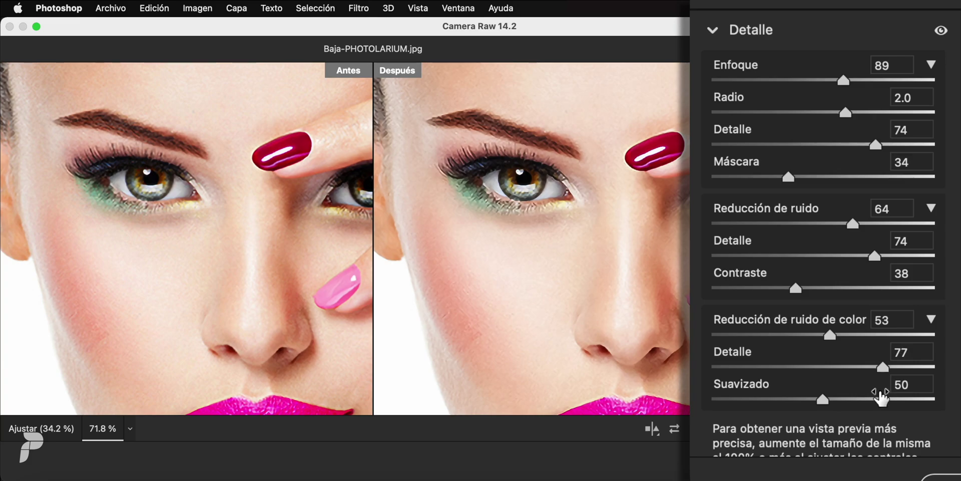
pyautogui.moveTo(823, 399)
pyautogui.mouseDown()
pyautogui.moveTo(887, 399)
pyautogui.moveTo(785, 399)
pyautogui.mouseUp()
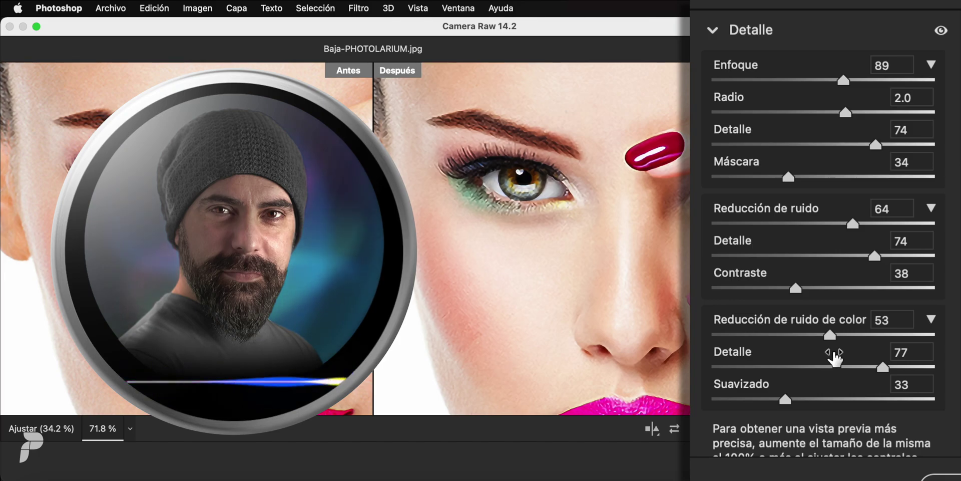
pyautogui.click(713, 31)
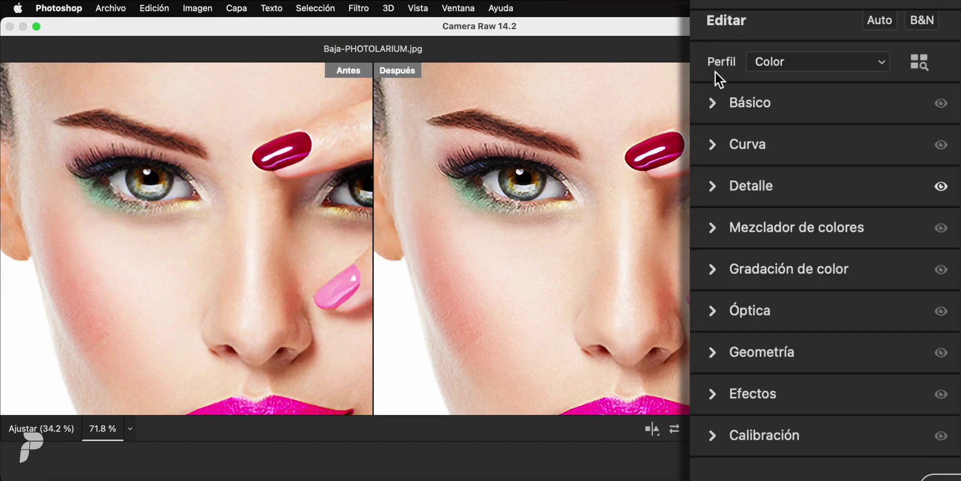
# - Raise Textura to +16 under Básico and apply the Camera Raw filter to Base
pyautogui.click(711, 102)
pyautogui.scroll(-1, 781, 203)
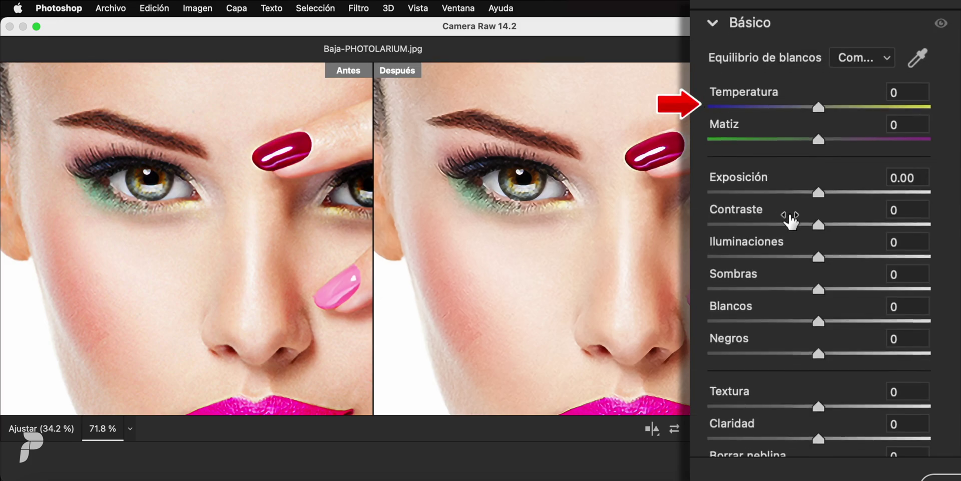
pyautogui.scroll(-5, 788, 216)
pyautogui.scroll(-3, 790, 217)
pyautogui.scroll(-1, 806, 216)
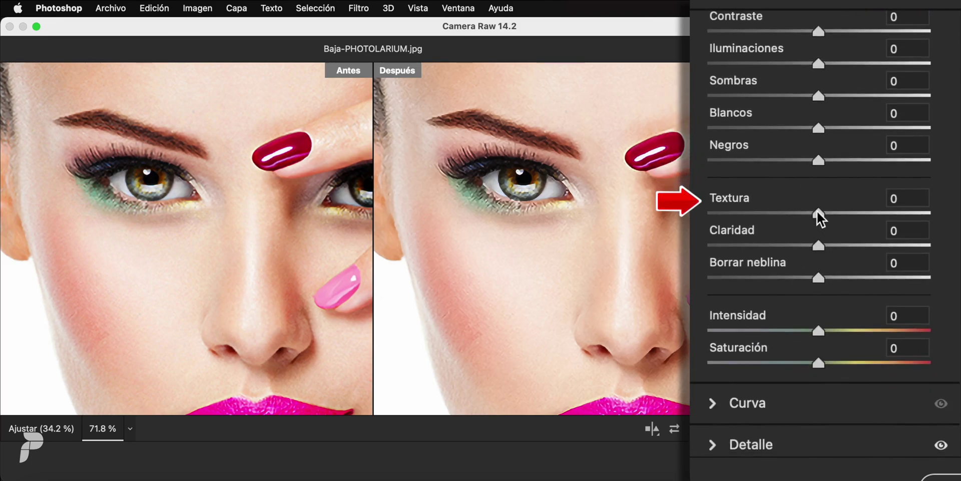
pyautogui.moveTo(819, 212); pyautogui.dragTo(836, 213)
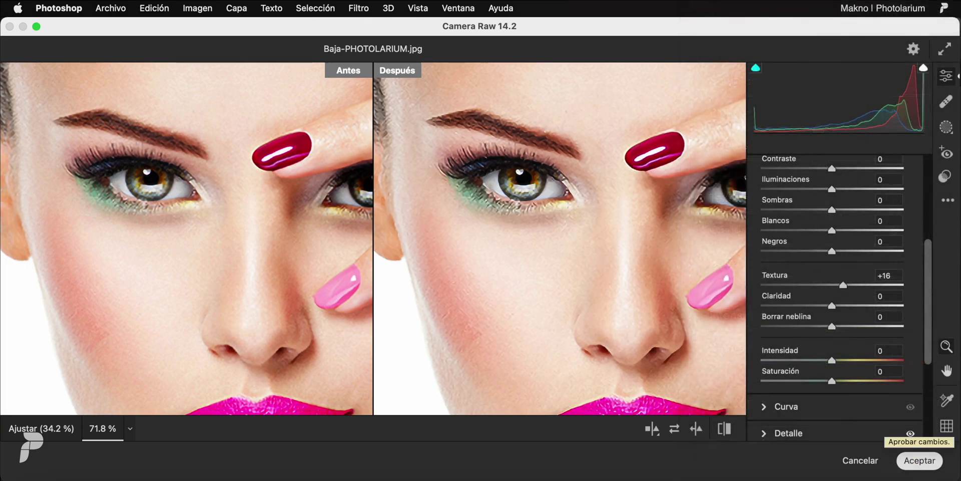
pyautogui.click(926, 462)
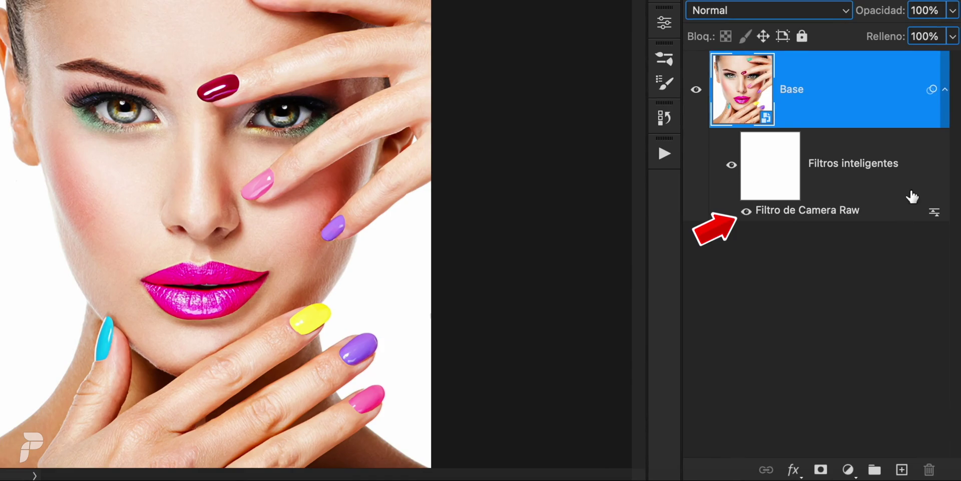
# - Duplicate the Base layer with Ctrl+J and rename the copy 'Detalles'
pyautogui.click(945, 91)
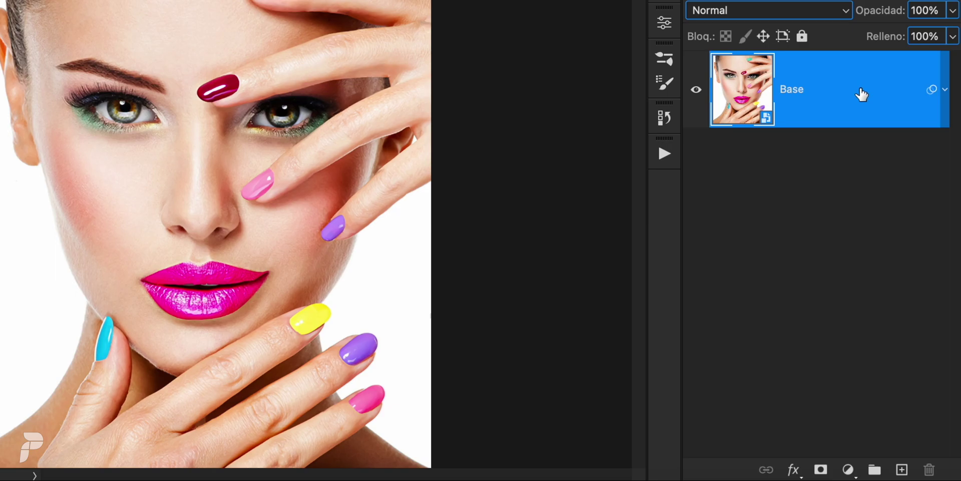
pyautogui.moveTo(861, 94); pyautogui.dragTo(901, 468)
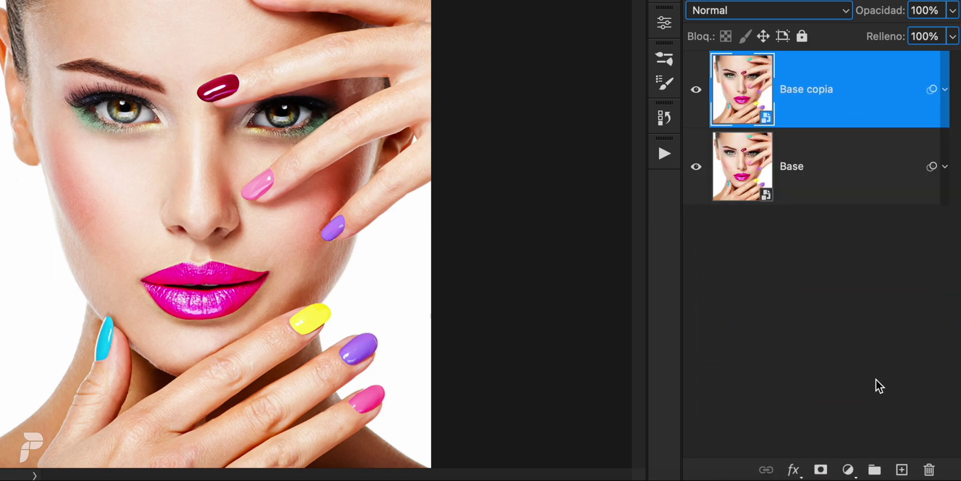
pyautogui.hotkey('ctrl', 'z')
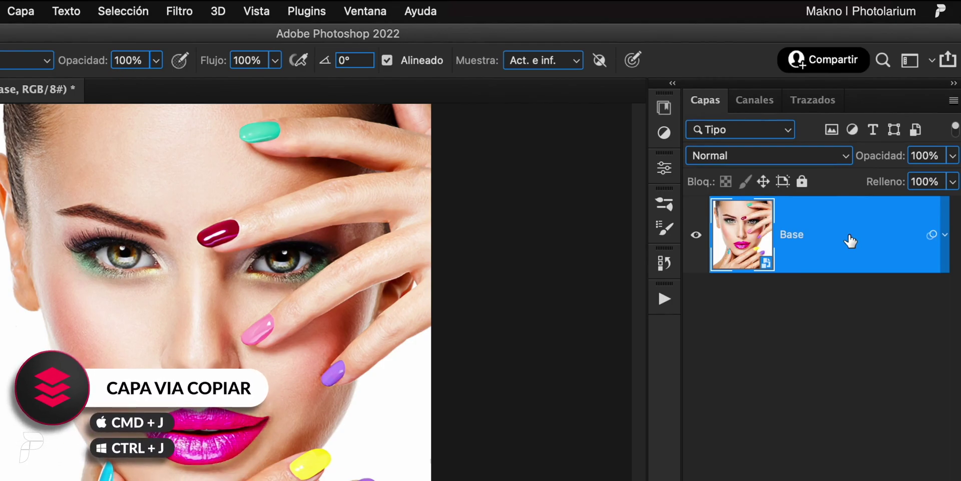
pyautogui.hotkey('ctrl', 'j')
pyautogui.doubleClick(794, 235)
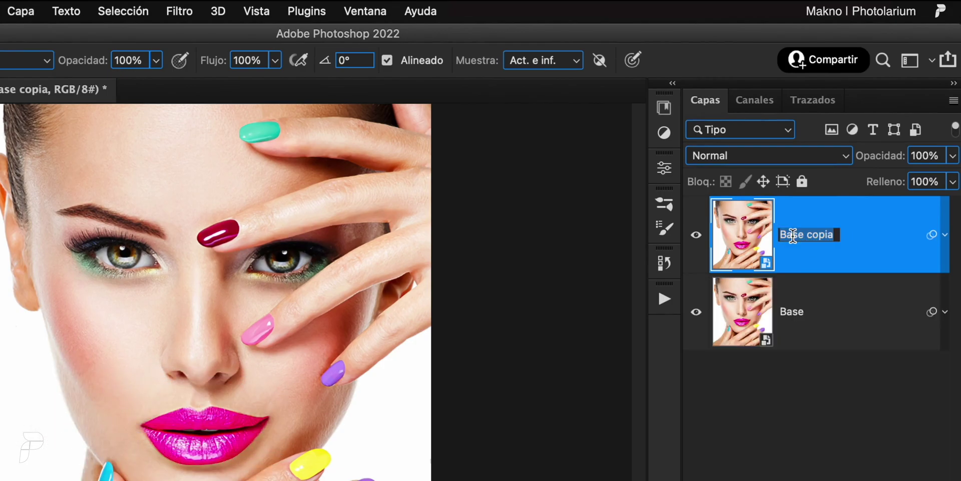
pyautogui.write('Detalles')
pyautogui.press('Return')
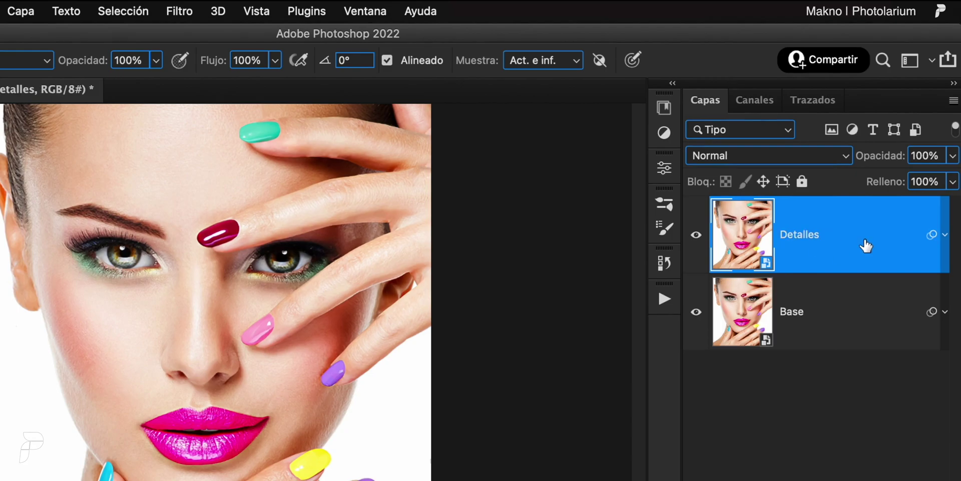
# - Apply a Paso alto (High Pass) filter to Detalles with a radius of about 1.2 pixels
pyautogui.click(180, 11)
pyautogui.moveTo(293, 374)
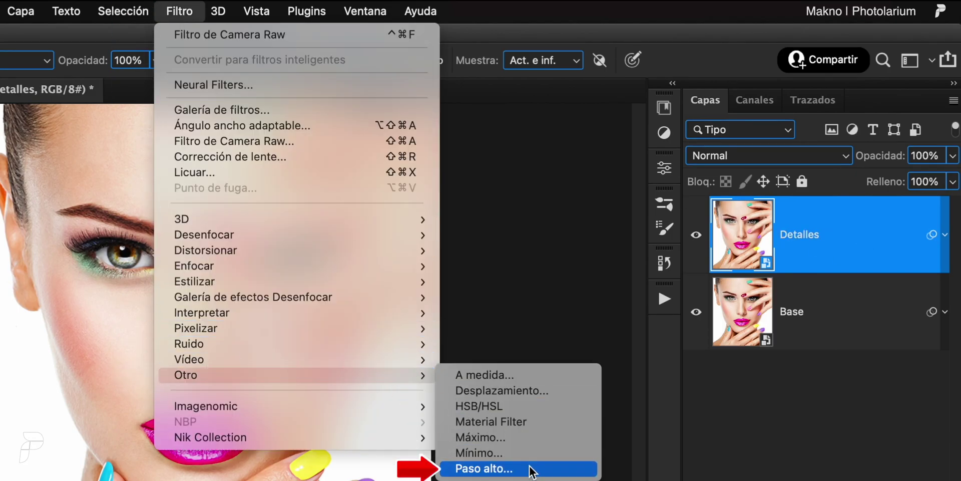
pyautogui.click(530, 468)
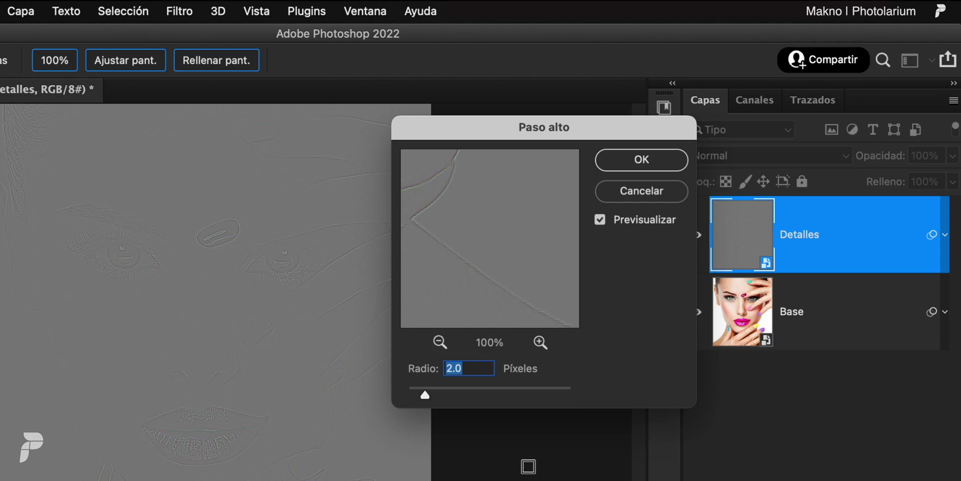
pyautogui.moveTo(426, 395); pyautogui.dragTo(423, 395)
pyautogui.click(635, 160)
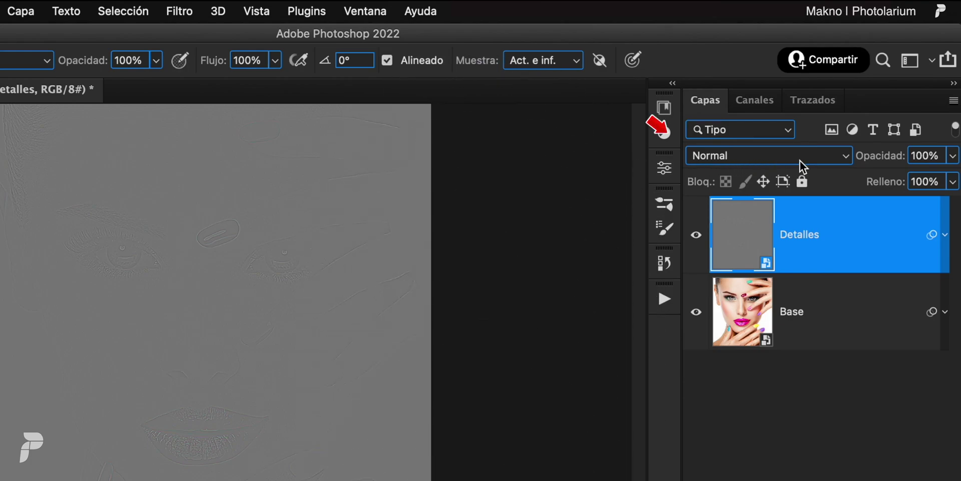
# - Set the Detalles layer's blend mode to Luz fuerte (Hard Light)
pyautogui.click(844, 158)
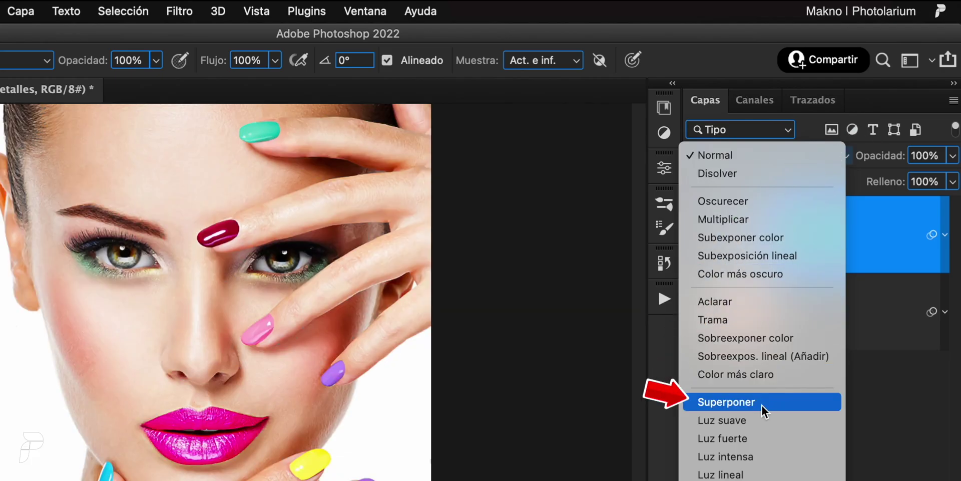
pyautogui.click(769, 437)
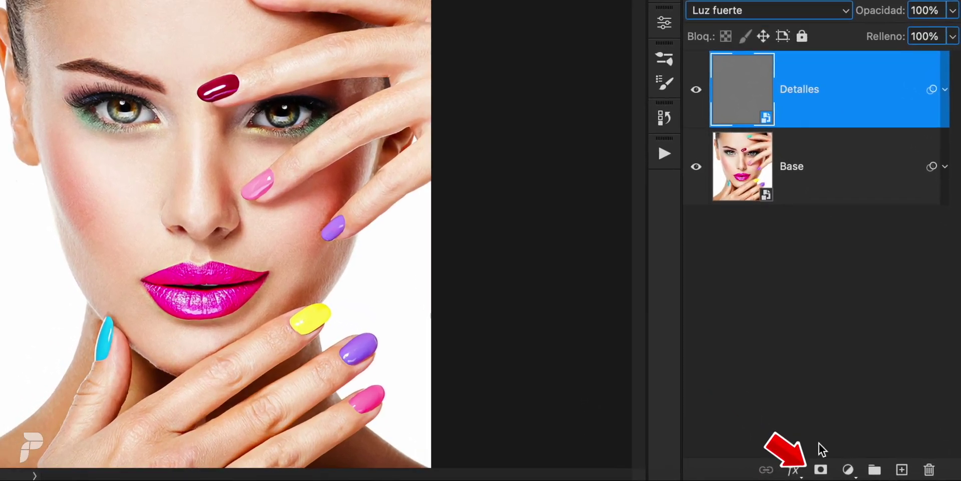
# - Give the Detalles layer a black hide-all mask and zoom in on the left eyebrow and eye
pyautogui.keyDown('alt'); pyautogui.click(821, 469); pyautogui.keyUp('alt')
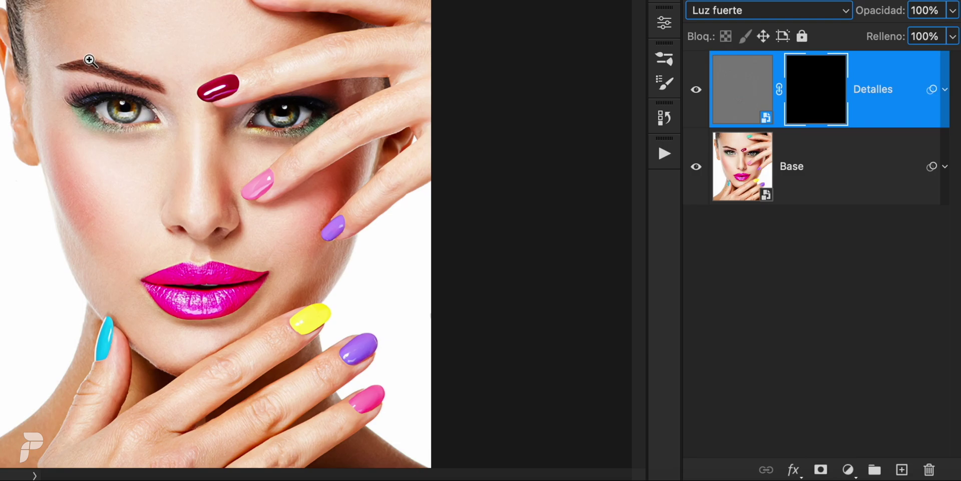
pyautogui.moveTo(91, 64); pyautogui.dragTo(157, 107)
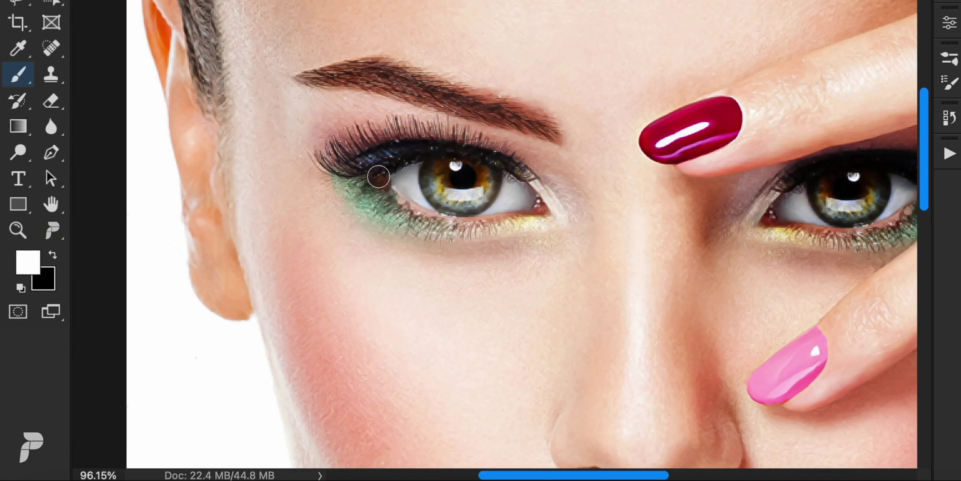
# - Paint white over the iris on the Detalles mask to restore sharpening there
pyautogui.moveTo(447, 225); pyautogui.dragTo(490, 199)
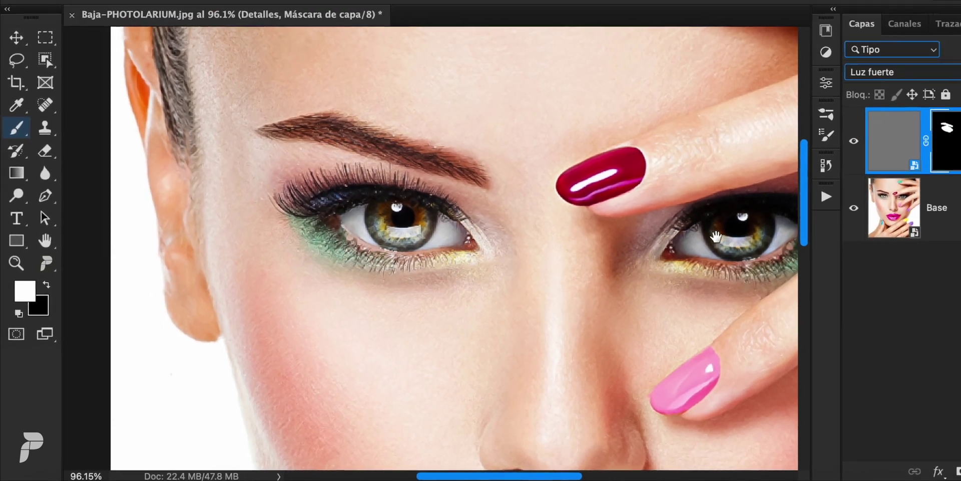
pyautogui.moveTo(775, 205); pyautogui.dragTo(545, 240)
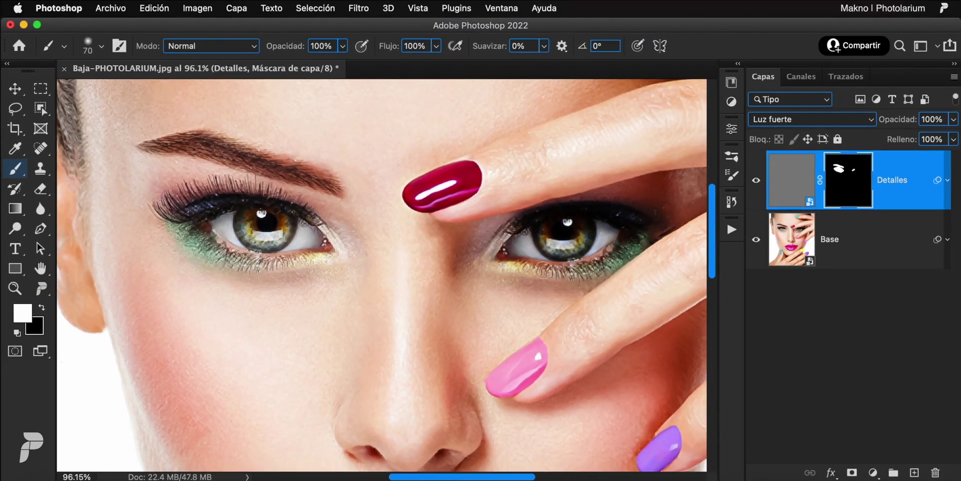